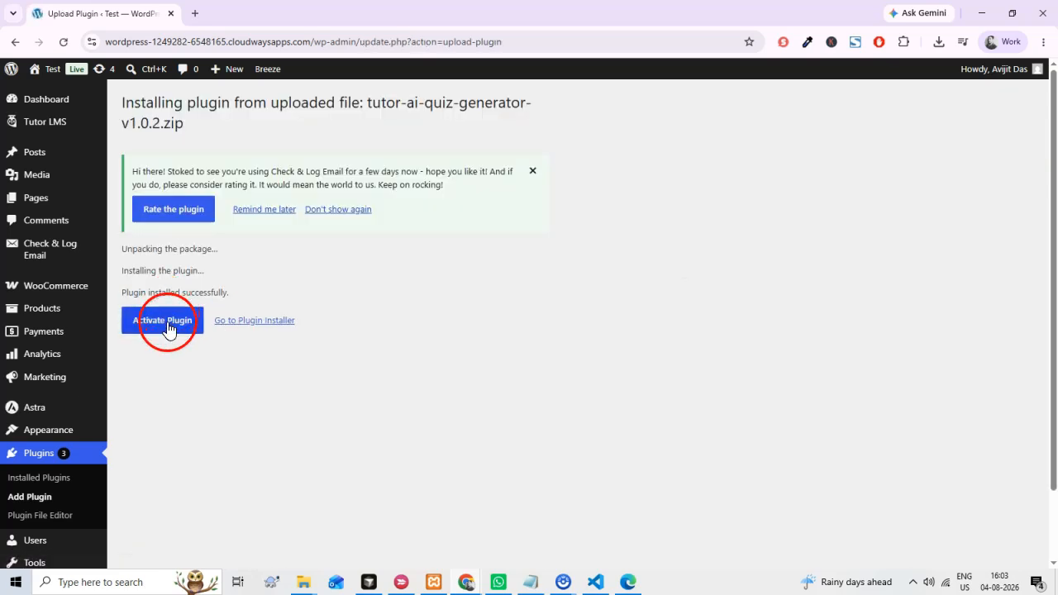
# Activate the uploaded AI Quiz Generator for Tutor LMS plugin and check it alongside Tutor LMS among the active plugins.
pyautogui.click(168, 329)
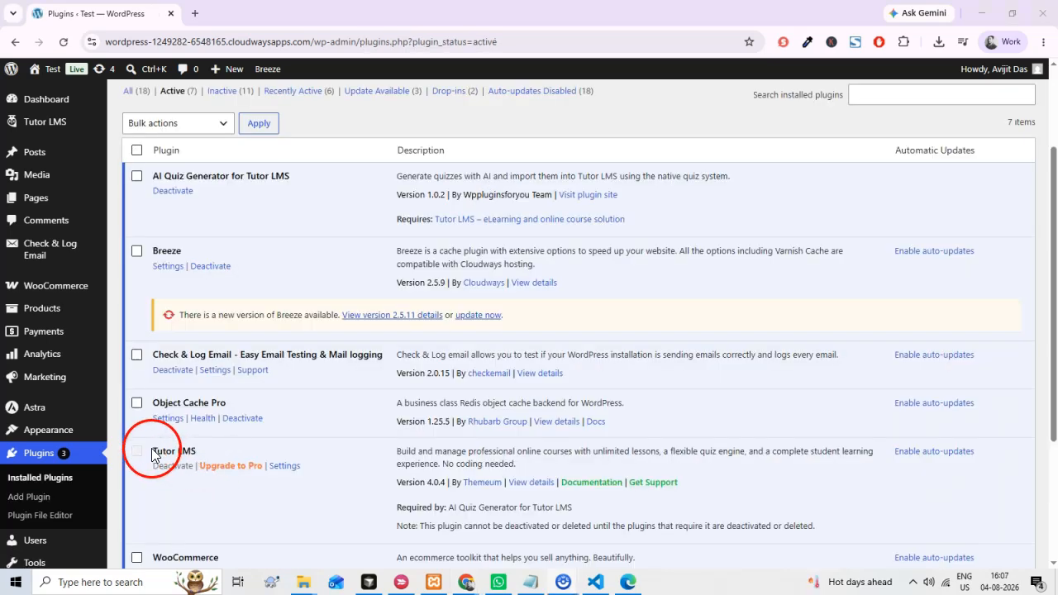
pyautogui.moveTo(151, 454); pyautogui.dragTo(206, 453)
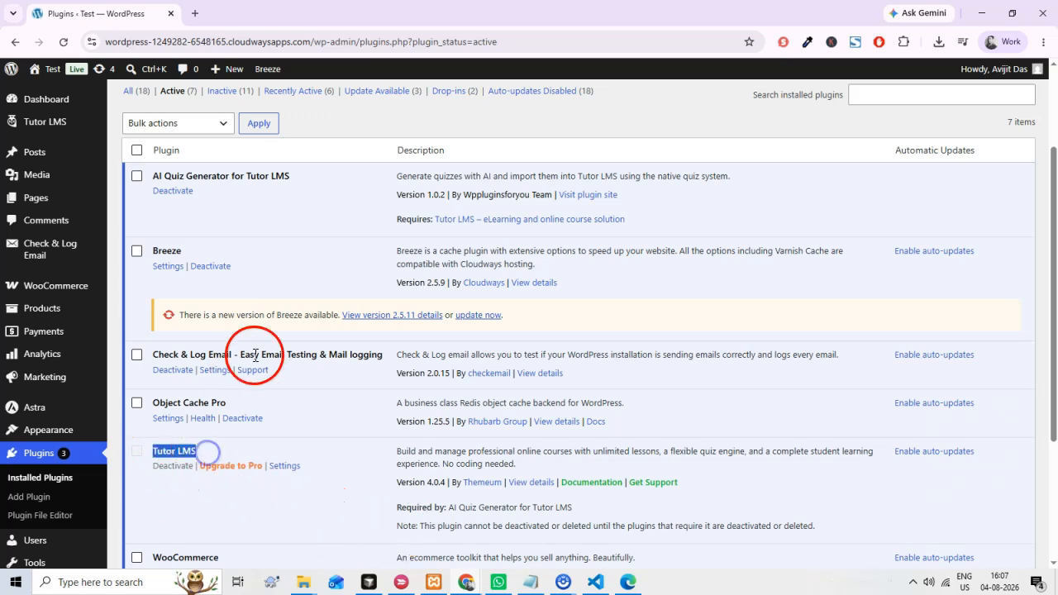
pyautogui.moveTo(152, 176); pyautogui.dragTo(286, 169)
pyautogui.click(295, 216)
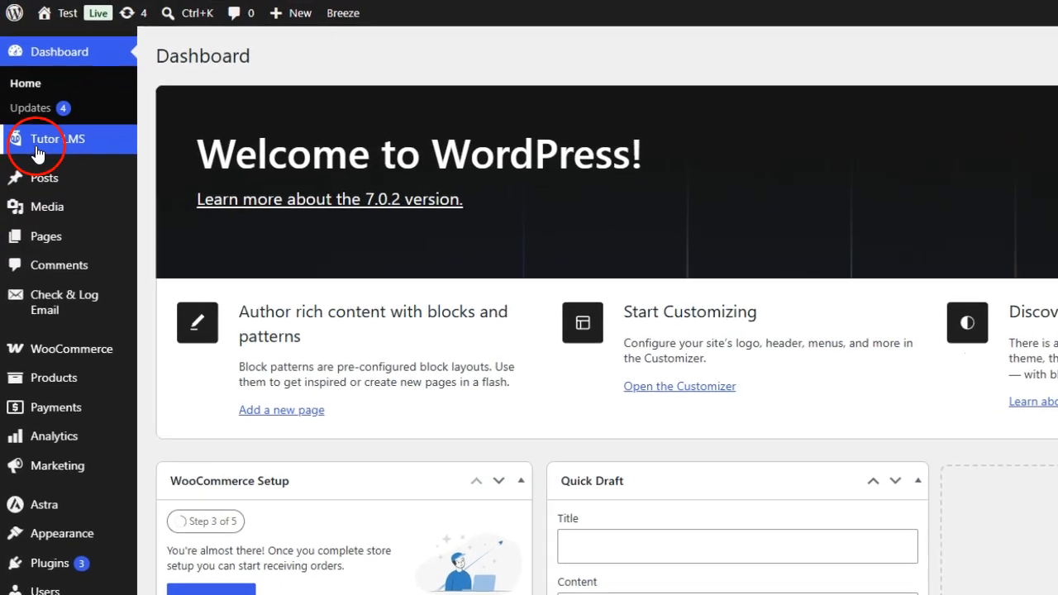
# Open the AI Quiz Settings page of Tutor LMS and look over its provider and default options.
pyautogui.moveTo(47, 169)
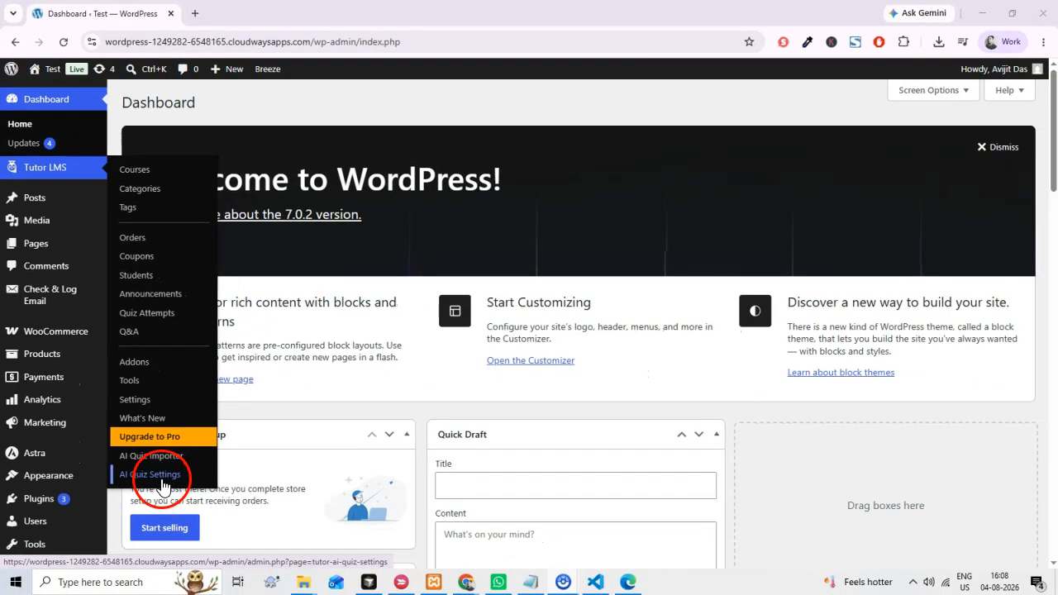
pyautogui.click(192, 534)
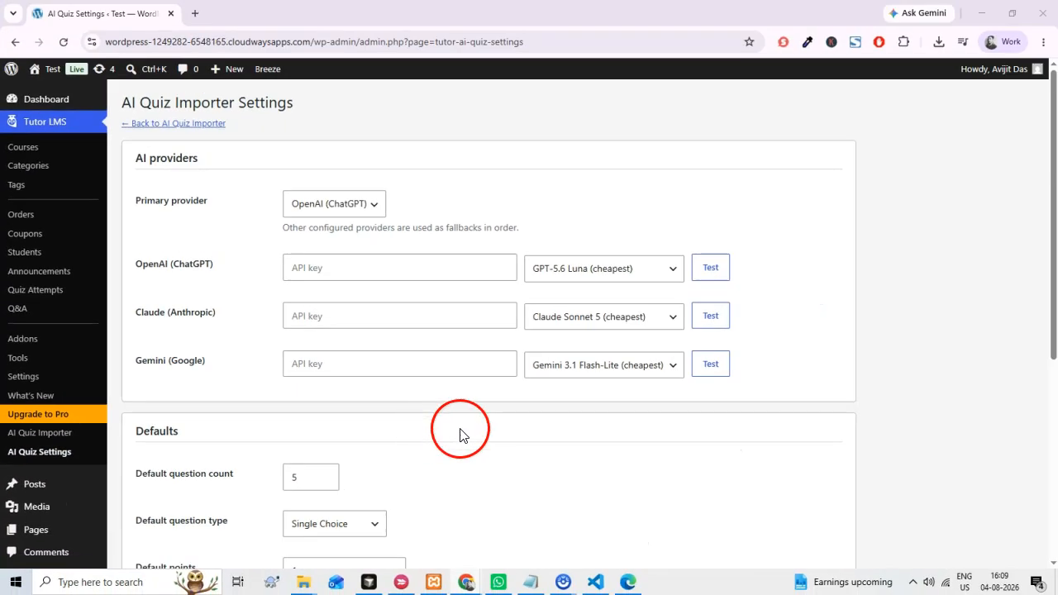
pyautogui.scroll(-1, 984, 321)
pyautogui.scroll(1, 447, 438)
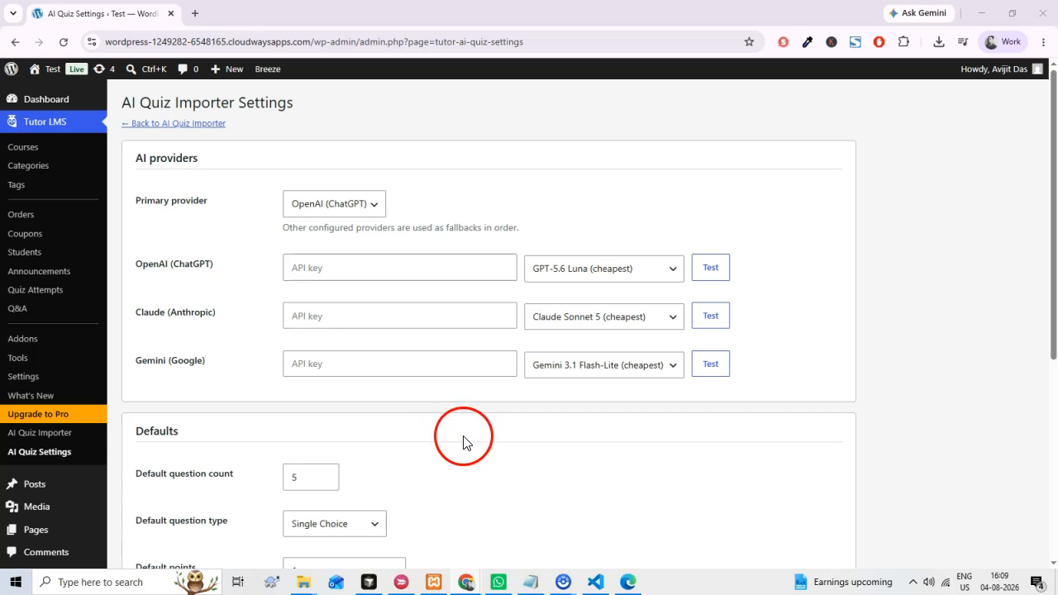
pyautogui.scroll(-2, 529, 448)
pyautogui.scroll(1, 553, 451)
pyautogui.scroll(1, 554, 445)
# Set the primary provider to Claude (Anthropic) and enter its API key.
pyautogui.click(362, 206)
pyautogui.click(357, 251)
pyautogui.click(369, 317)
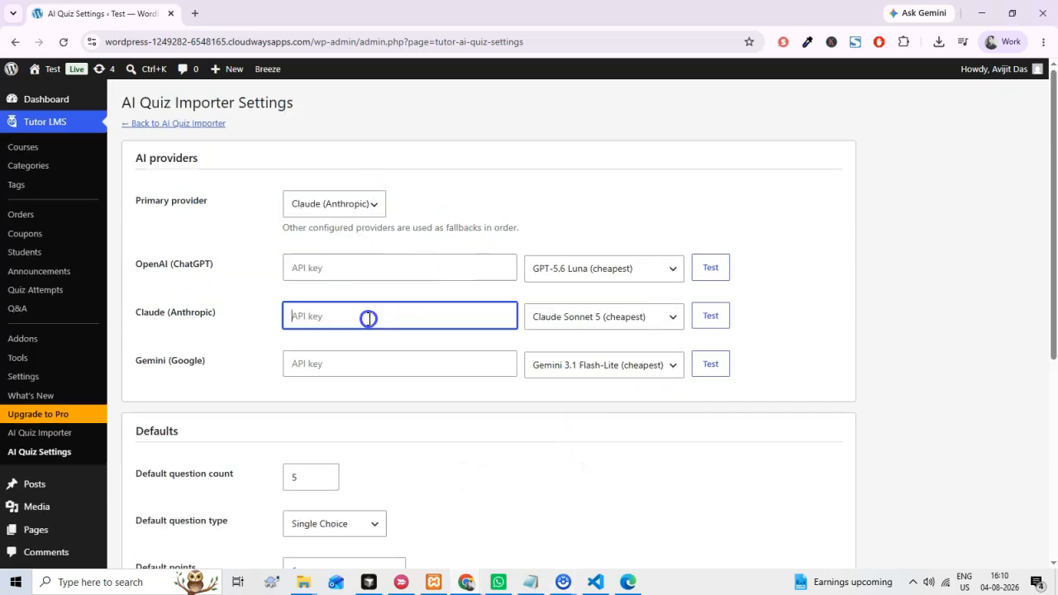
pyautogui.click(579, 454)
pyautogui.click(633, 328)
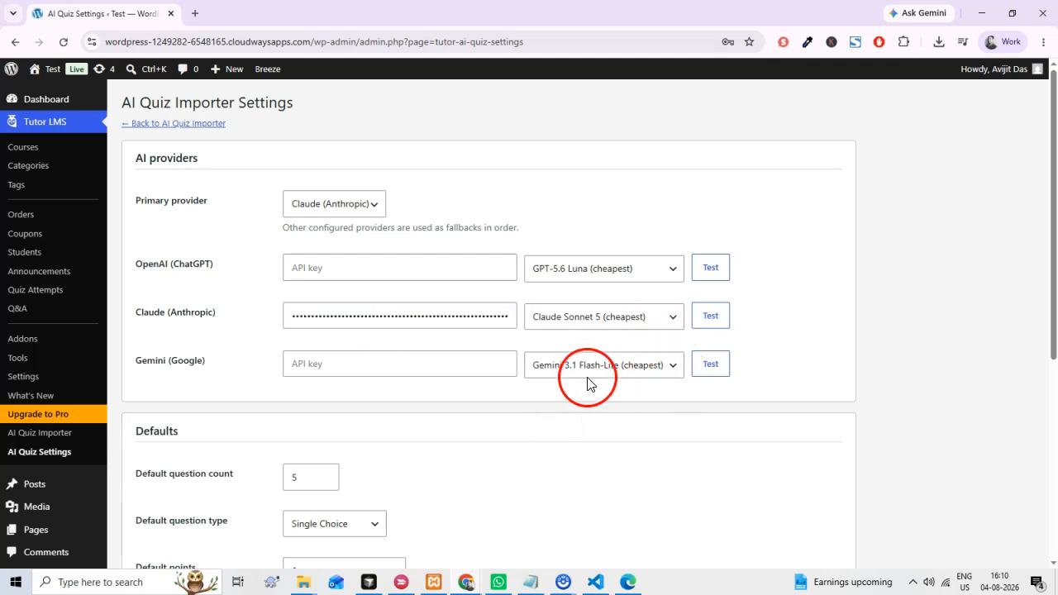
# Save the provider settings and choose Claude Sonnet 5 (cheapest) as the Claude model.
pyautogui.scroll(-3, 281, 521)
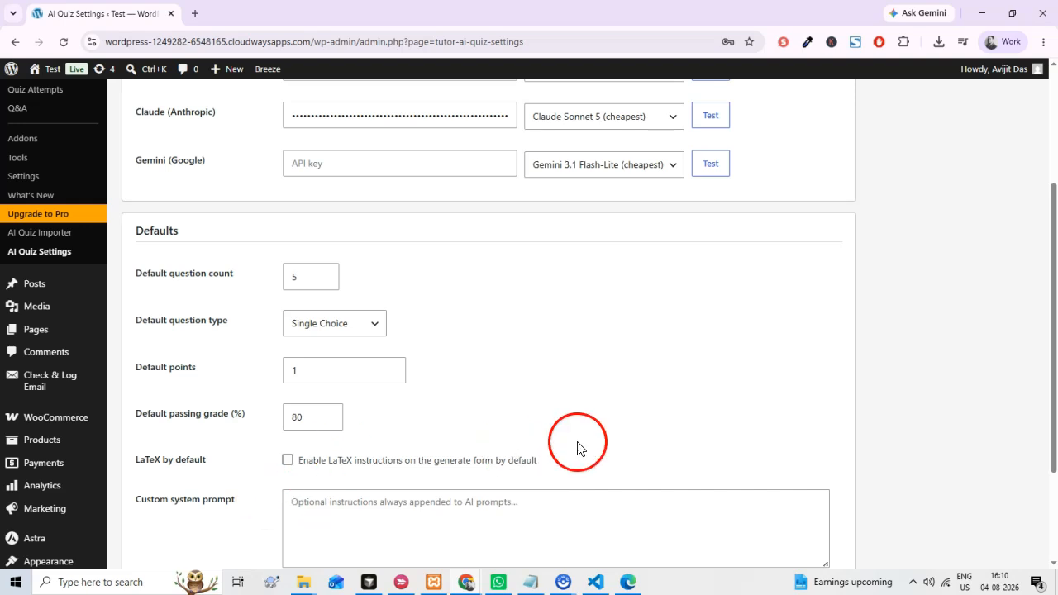
pyautogui.scroll(4, 579, 449)
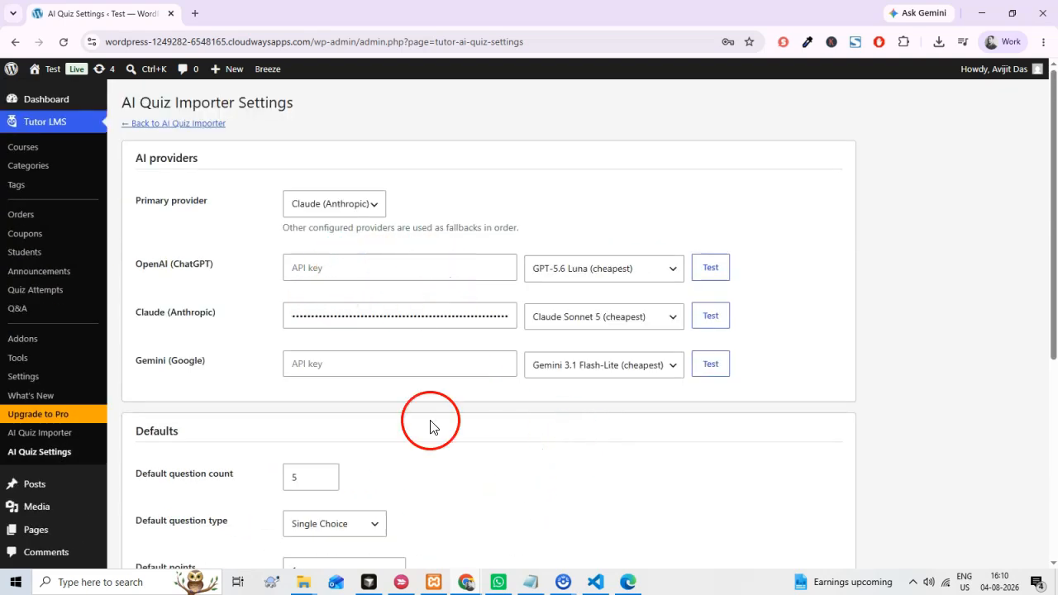
pyautogui.scroll(-1, 439, 461)
pyautogui.scroll(-3, 439, 457)
pyautogui.click(170, 486)
pyautogui.scroll(3, 505, 447)
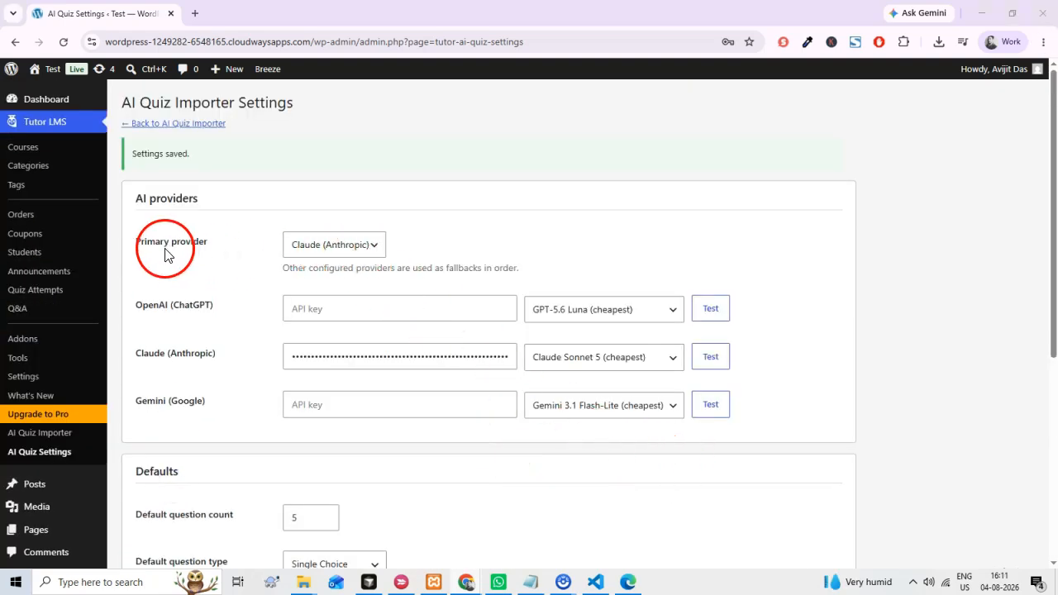
pyautogui.click(642, 358)
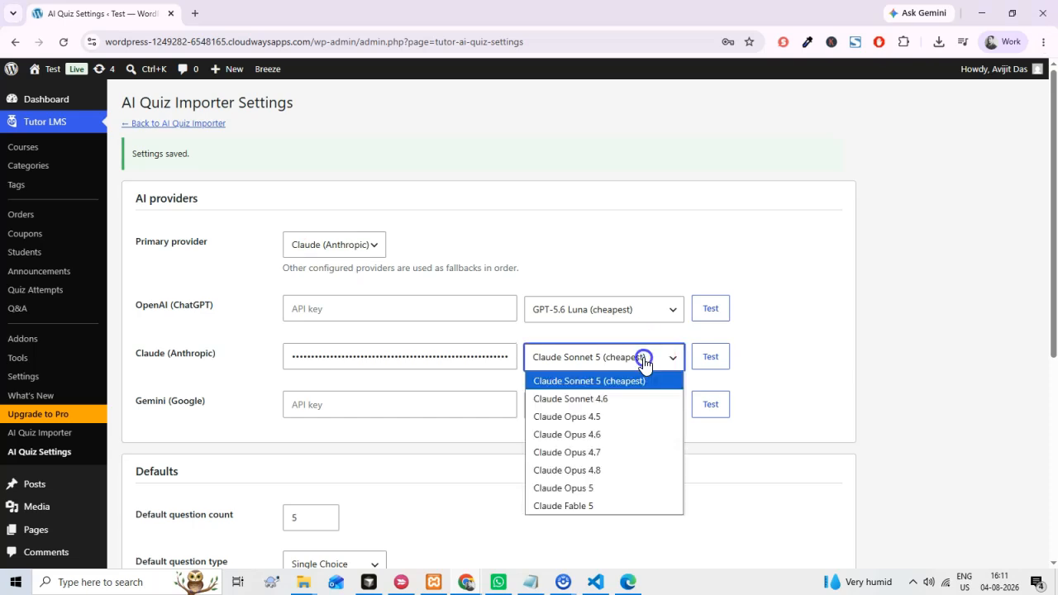
pyautogui.click(615, 385)
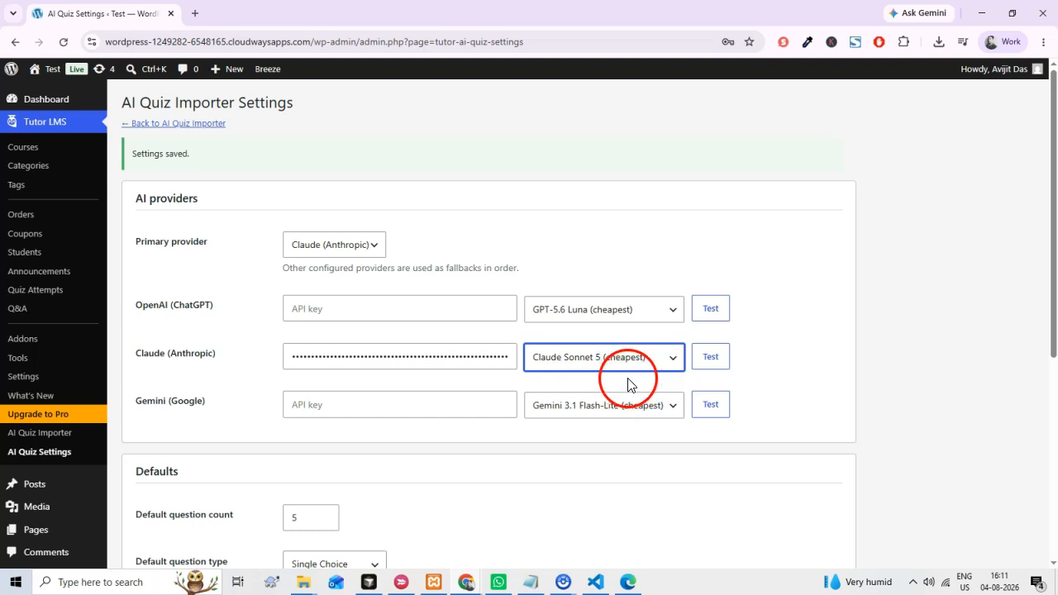
# Set the default question count to 10.
pyautogui.scroll(-1, 370, 459)
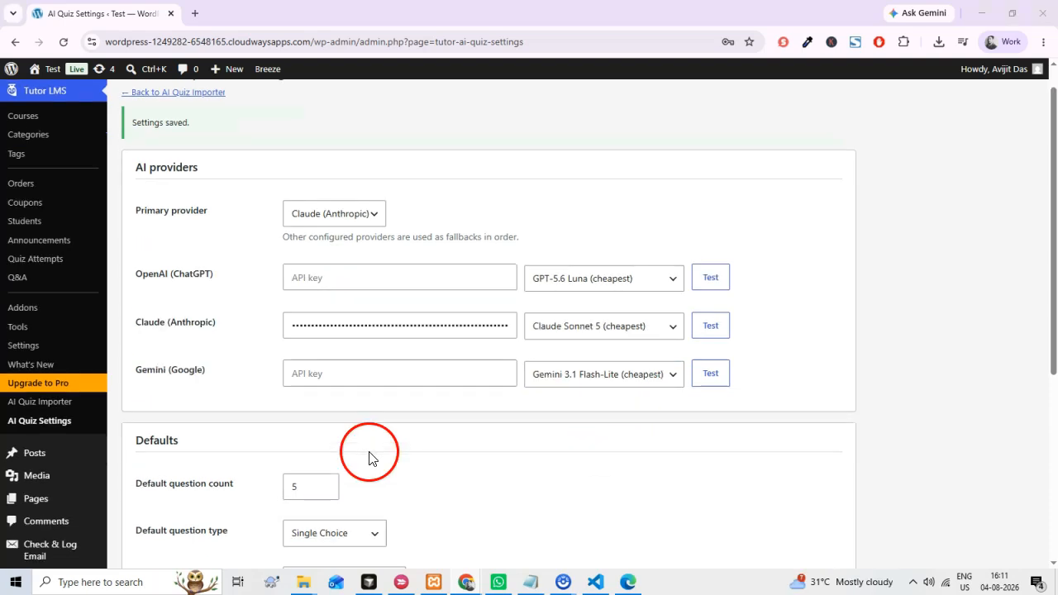
pyautogui.scroll(-2, 370, 459)
pyautogui.click(304, 319)
pyautogui.doubleClick(291, 319)
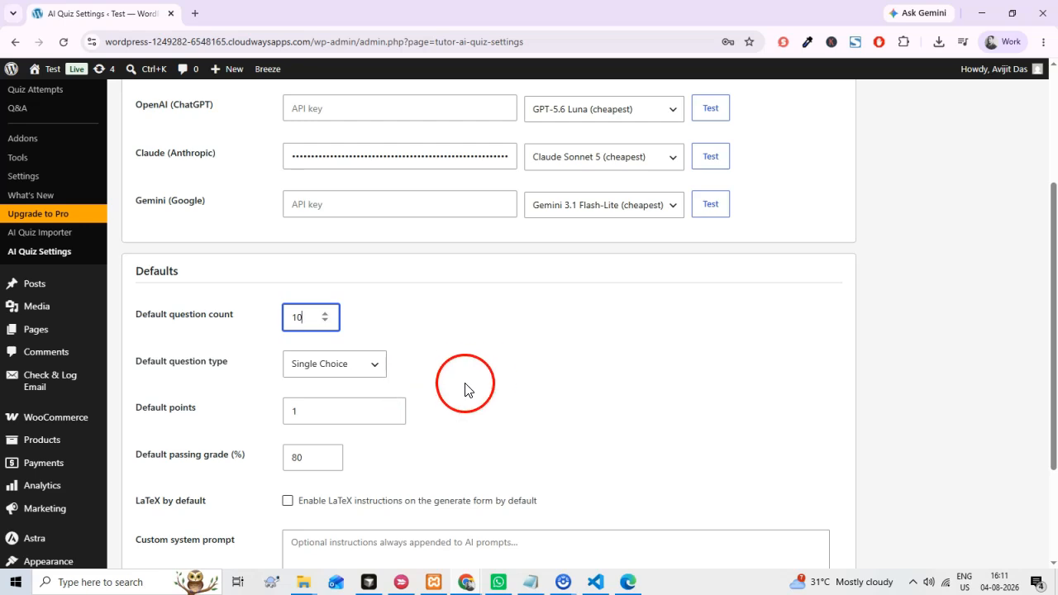
pyautogui.scroll(-2, 463, 385)
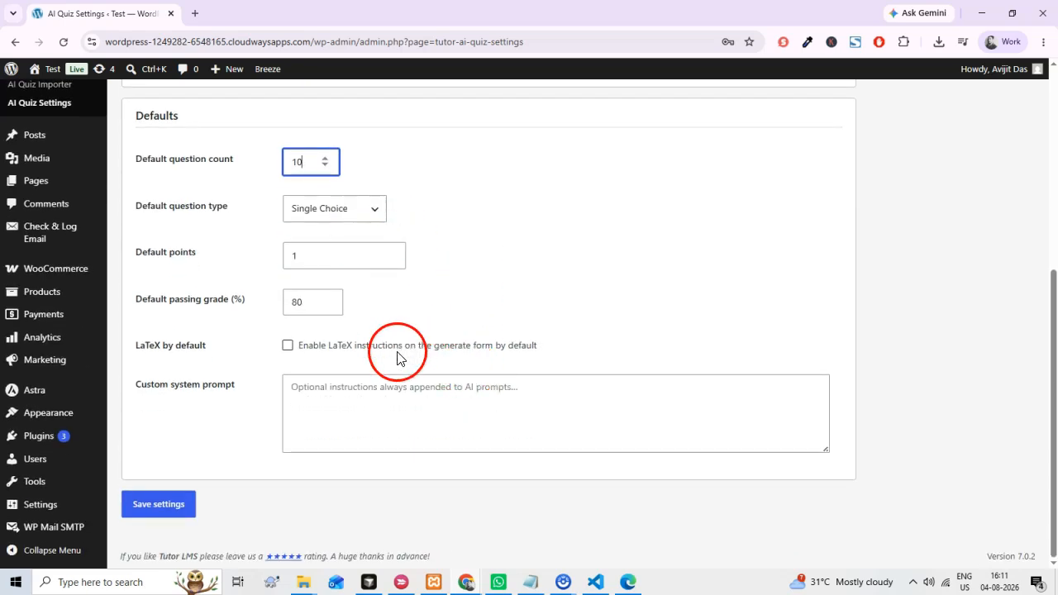
pyautogui.doubleClick(278, 307)
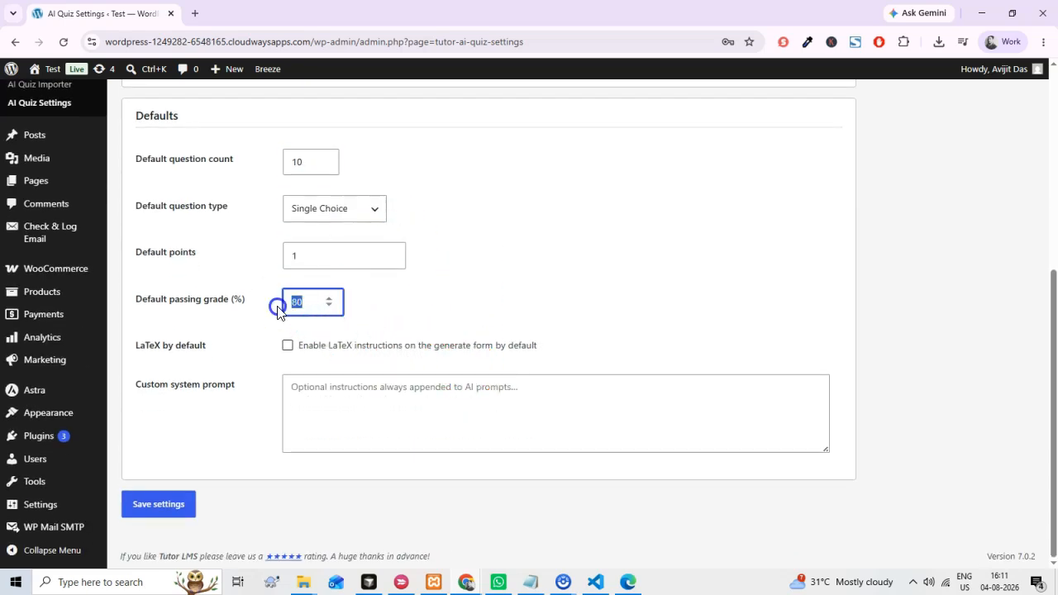
# Enter "Write in a friendly, encouraging tone" as the custom system prompt.
pyautogui.click(396, 406)
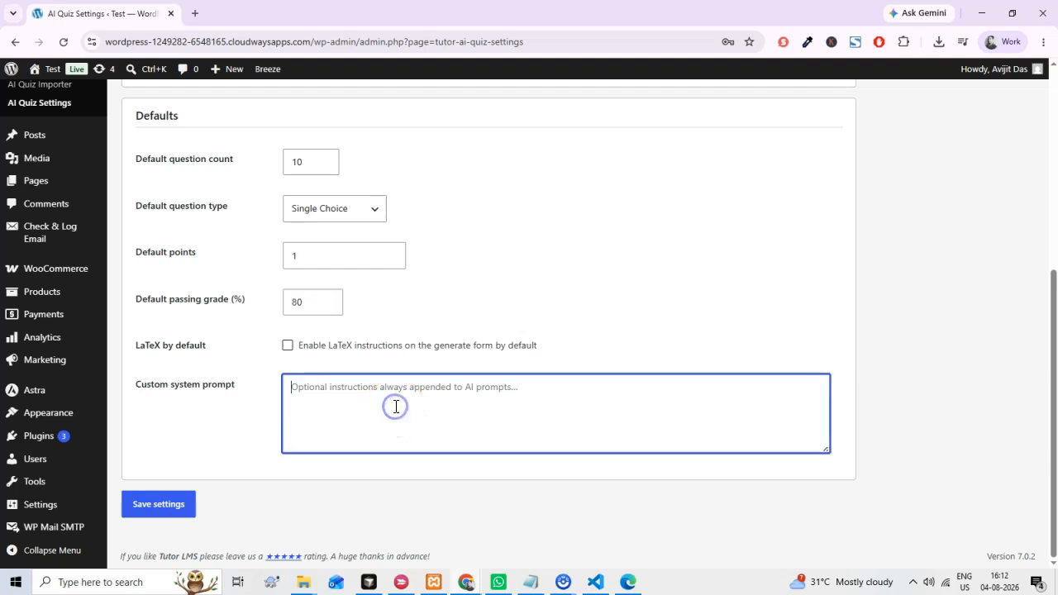
pyautogui.click(347, 389)
pyautogui.click(299, 389)
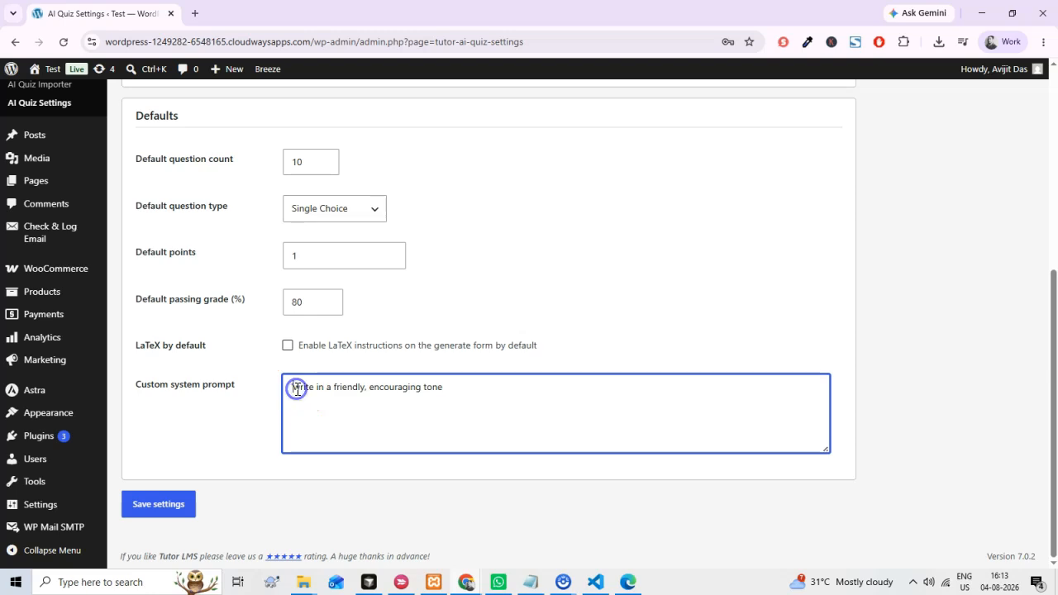
pyautogui.press('BackSpace')
pyautogui.click(443, 398)
pyautogui.moveTo(451, 387); pyautogui.dragTo(273, 386)
pyautogui.click(447, 483)
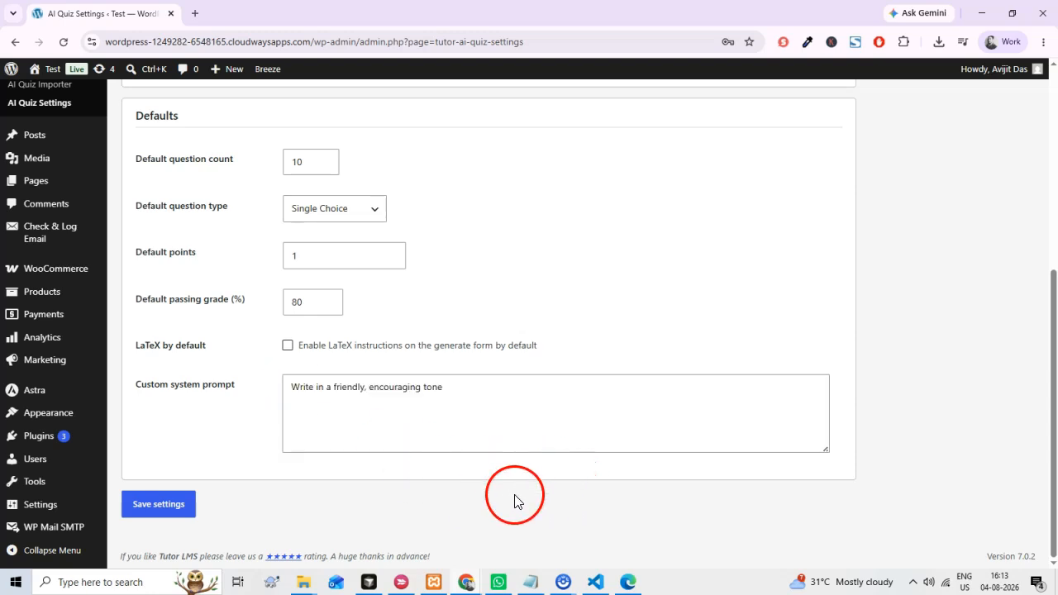
# Review the provider and default values, and save the AI quiz settings.
pyautogui.scroll(1, 512, 498)
pyautogui.scroll(1, 515, 494)
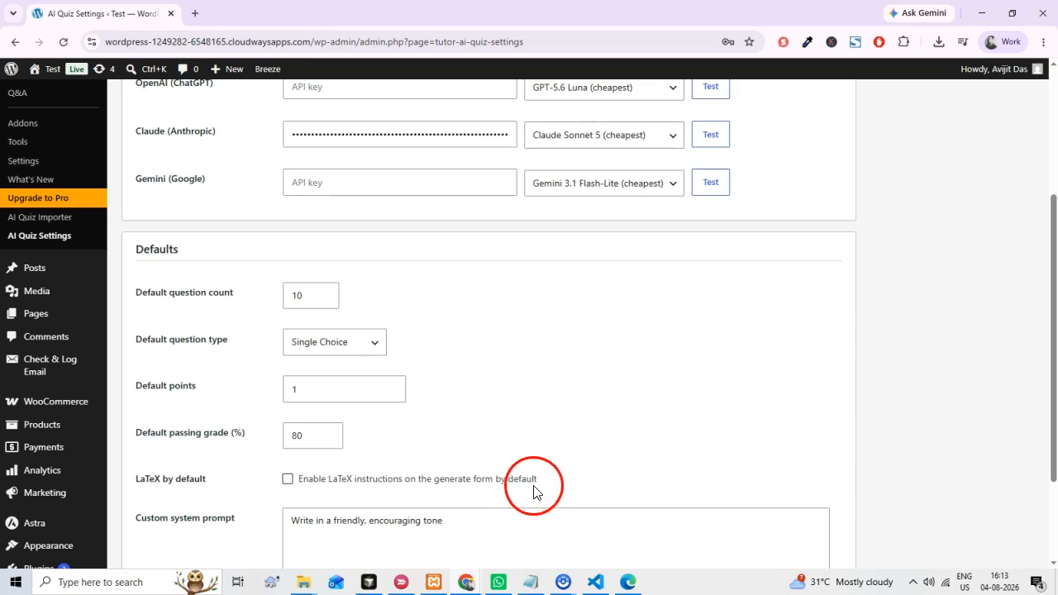
pyautogui.scroll(3, 534, 532)
pyautogui.scroll(-3, 339, 502)
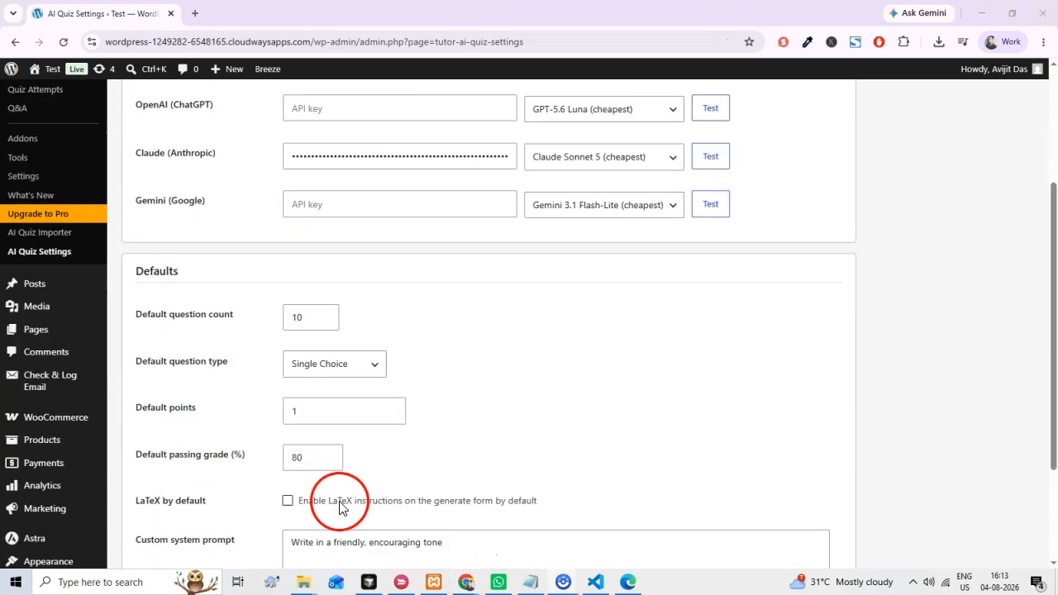
pyautogui.scroll(-3, 339, 502)
pyautogui.click(182, 504)
pyautogui.scroll(2, 283, 501)
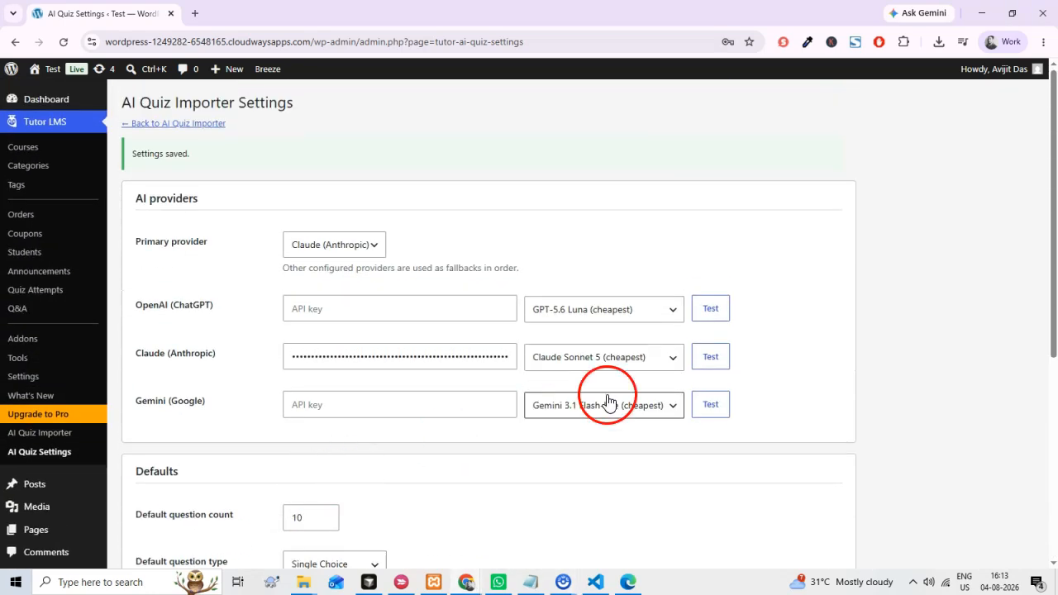
# Test the API connection for Claude (Anthropic) and read the resulting notice.
pyautogui.click(709, 360)
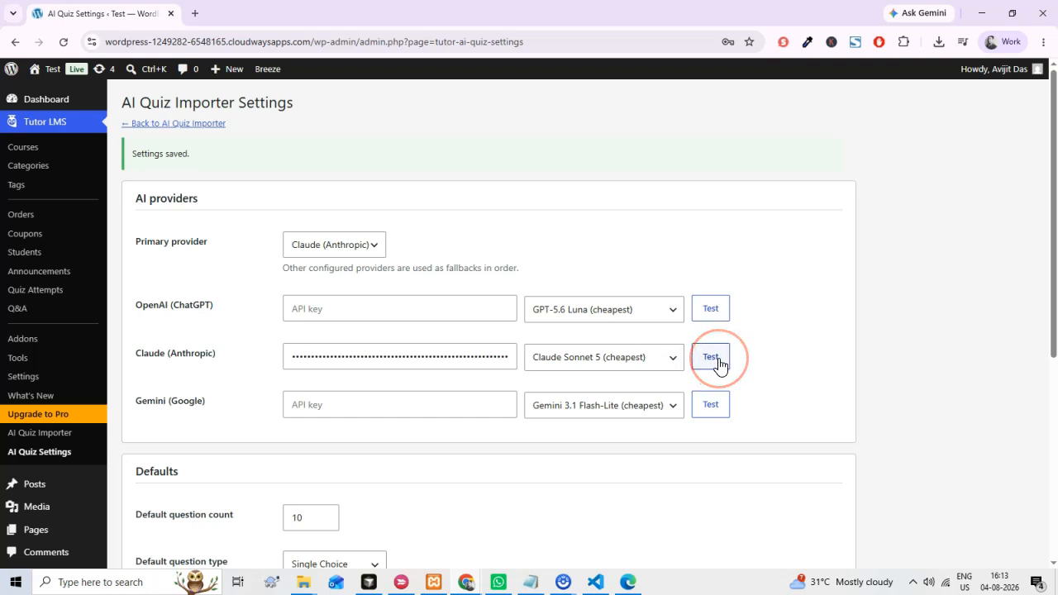
pyautogui.click(456, 364)
pyautogui.moveTo(132, 161); pyautogui.dragTo(263, 153)
pyautogui.click(238, 213)
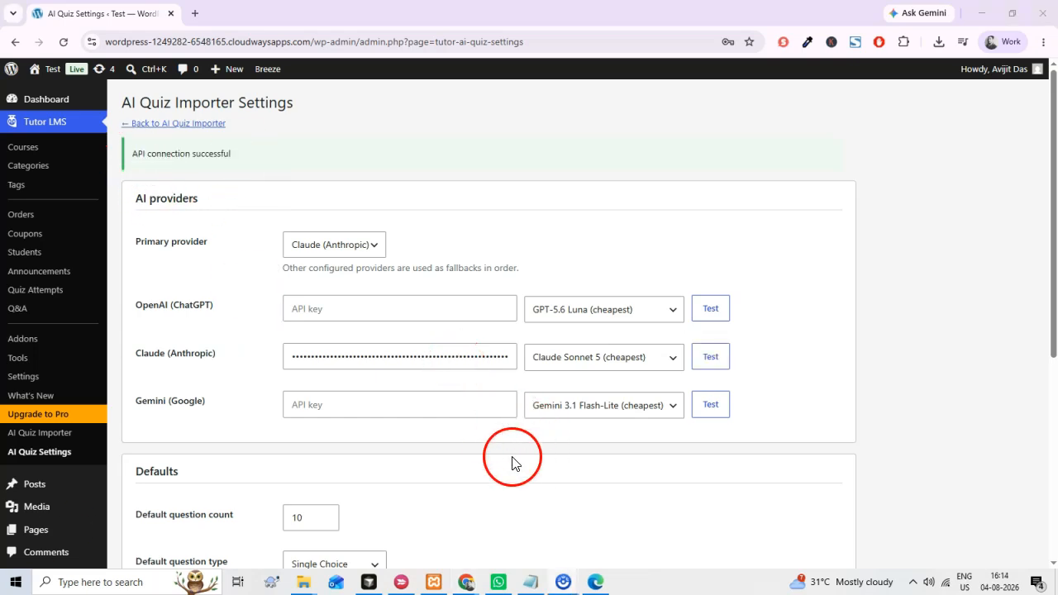
# Open the AI Quiz Importer and set the subject to "Introduction of Photography".
pyautogui.scroll(-1, 509, 442)
pyautogui.scroll(1, 508, 440)
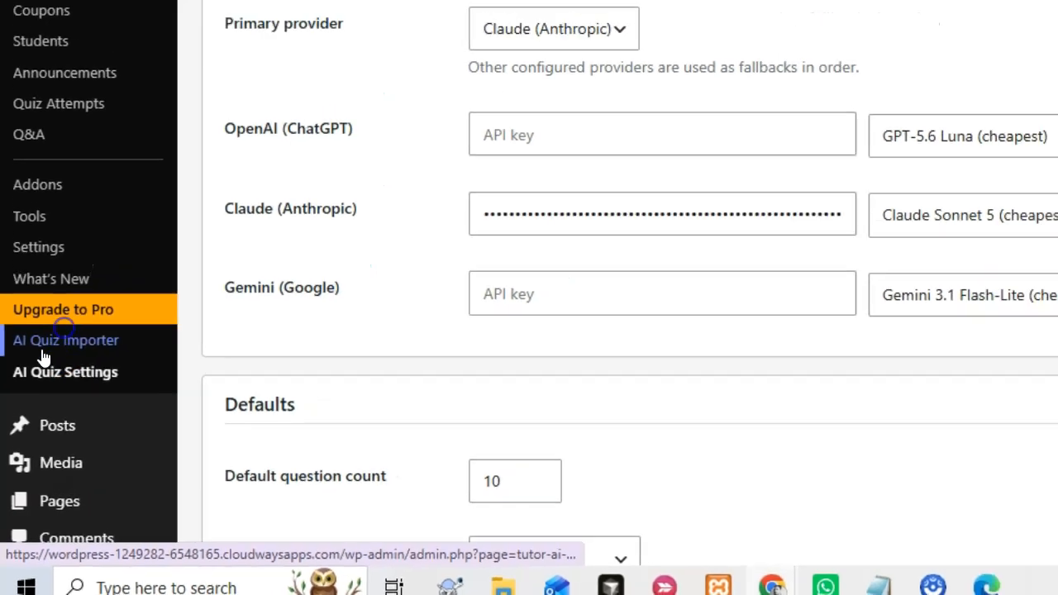
pyautogui.click(43, 351)
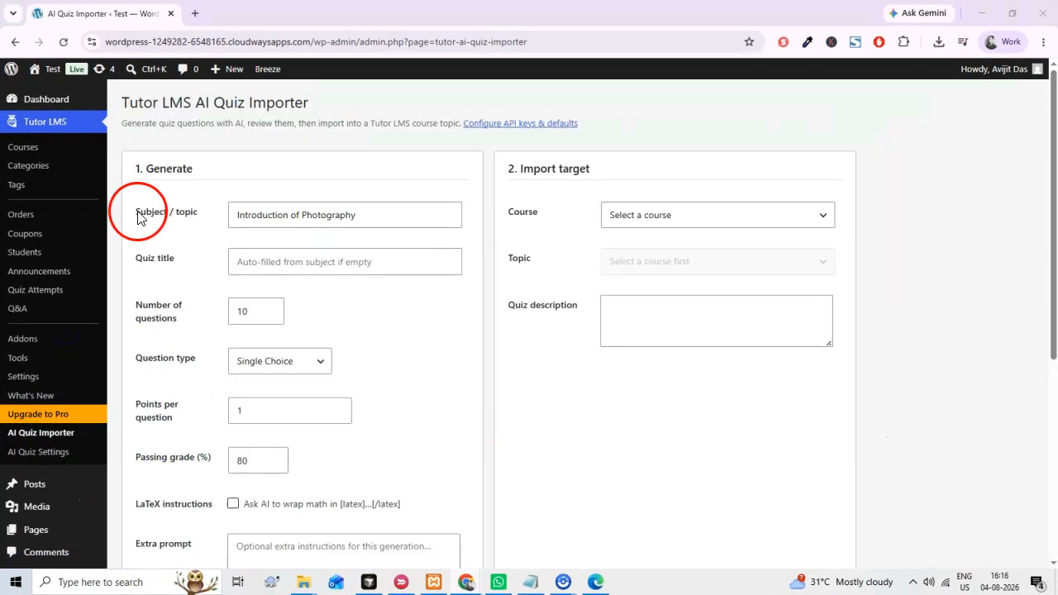
pyautogui.moveTo(368, 216); pyautogui.dragTo(232, 215)
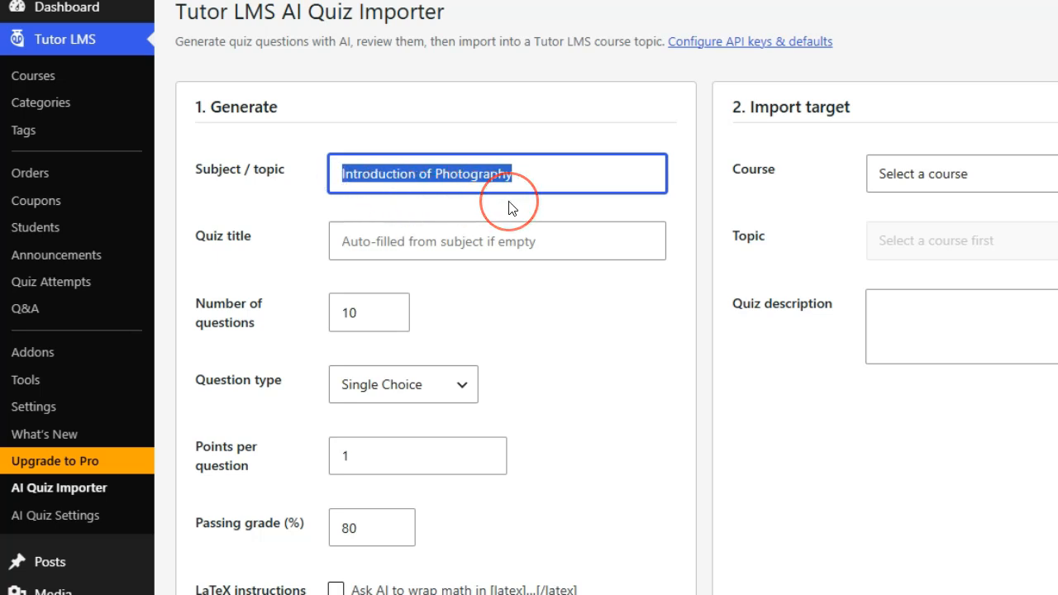
pyautogui.click(493, 220)
pyautogui.moveTo(336, 174); pyautogui.dragTo(546, 179)
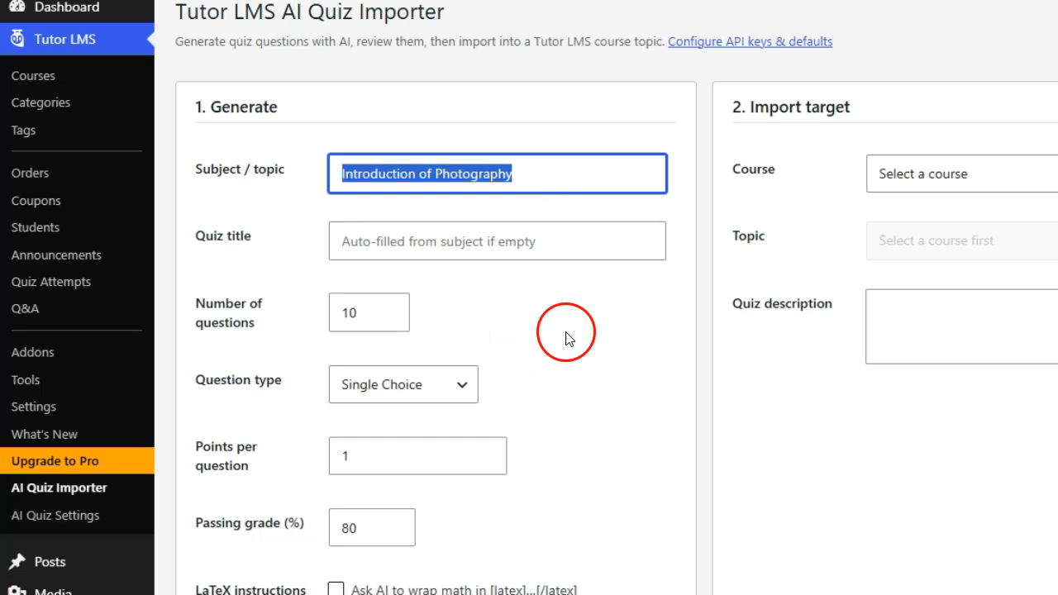
pyautogui.click(584, 337)
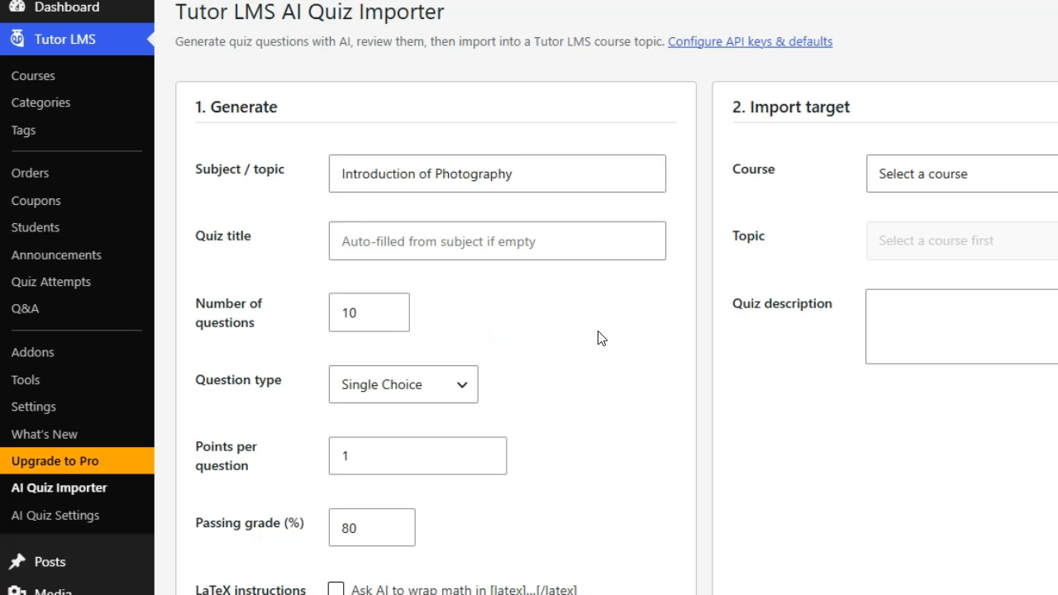
# Title the quiz "Quiz on Aperture" and set the number of questions to 8.
pyautogui.moveTo(466, 244); pyautogui.dragTo(325, 249)
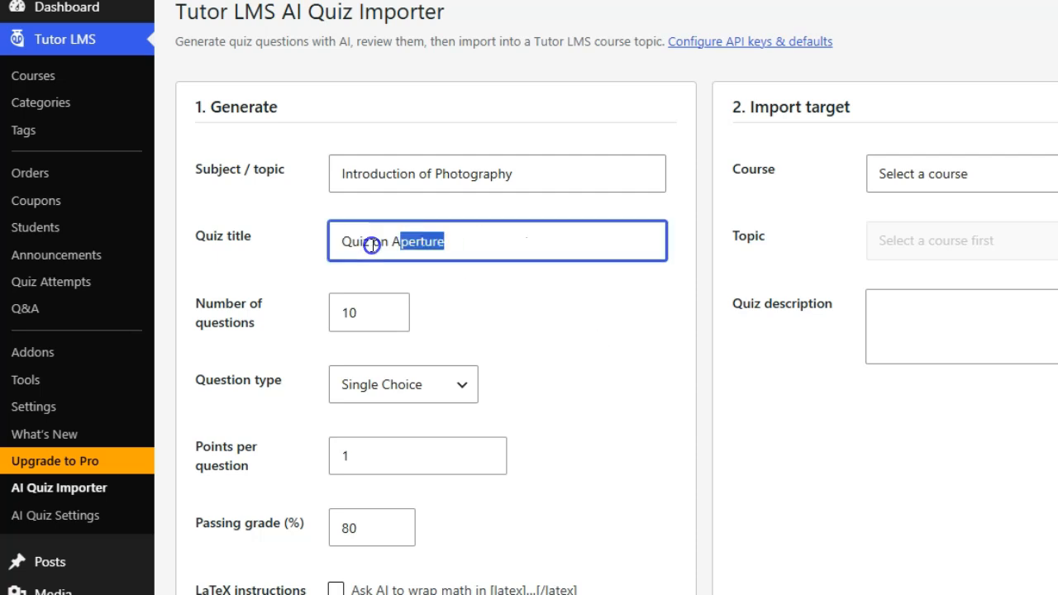
pyautogui.click(472, 300)
pyautogui.click(368, 311)
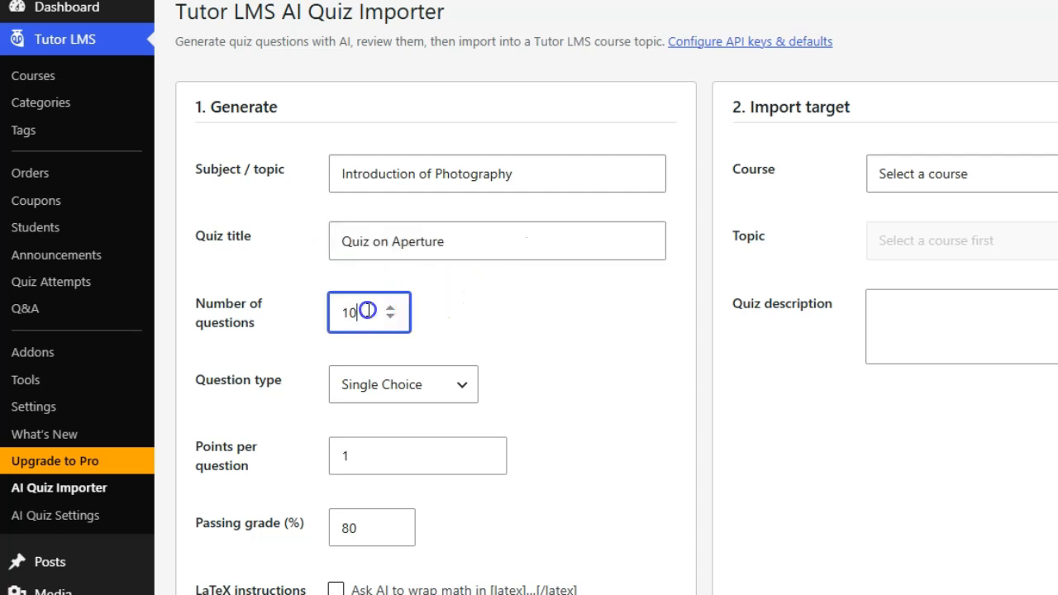
pyautogui.click(468, 344)
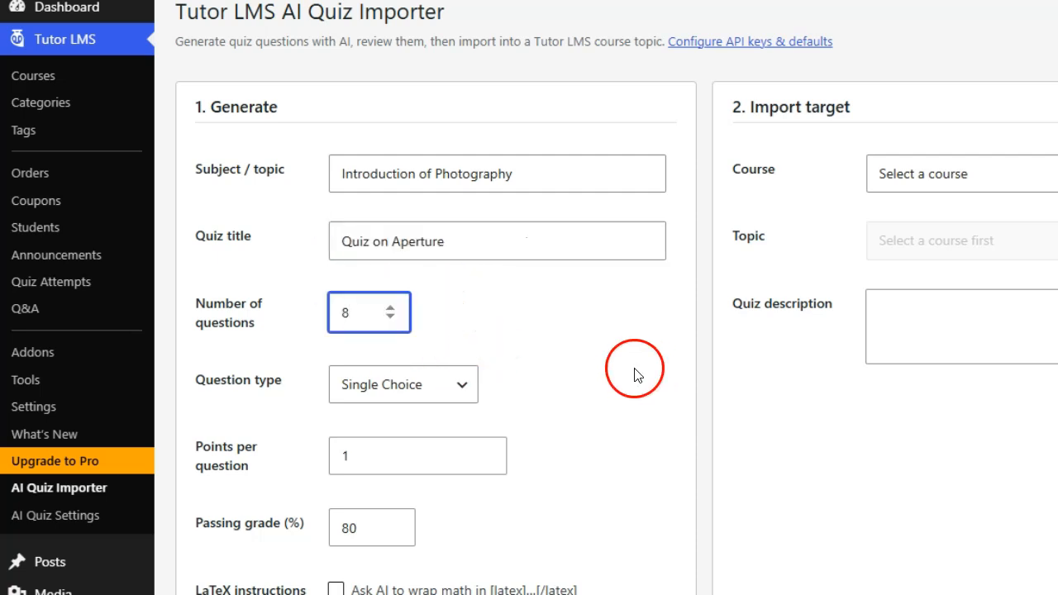
pyautogui.click(653, 375)
# Set the question type to Mixed (AI chooses) and review the remaining generation options.
pyautogui.click(414, 385)
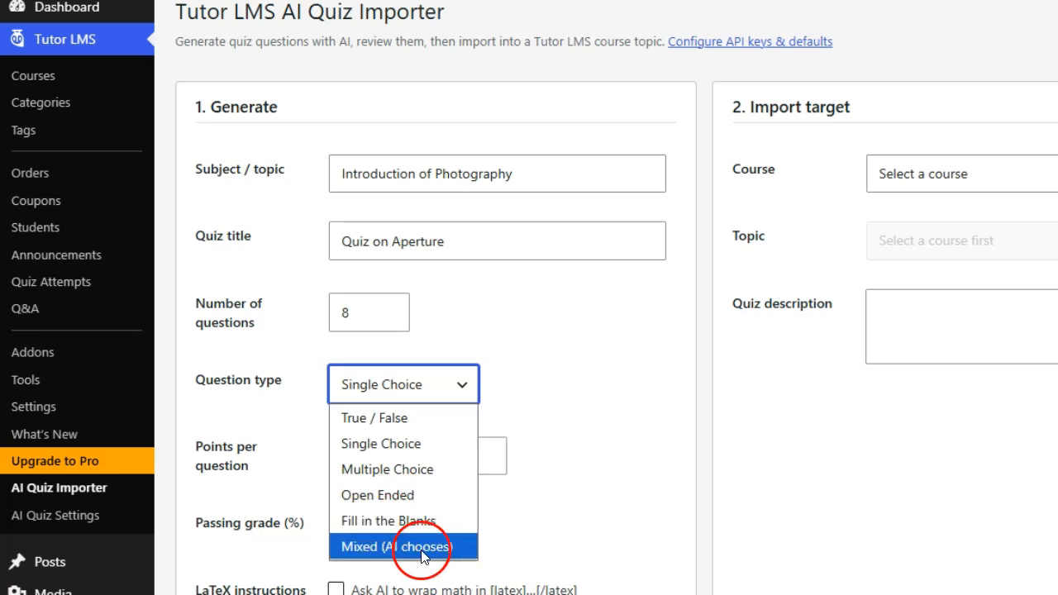
pyautogui.click(388, 546)
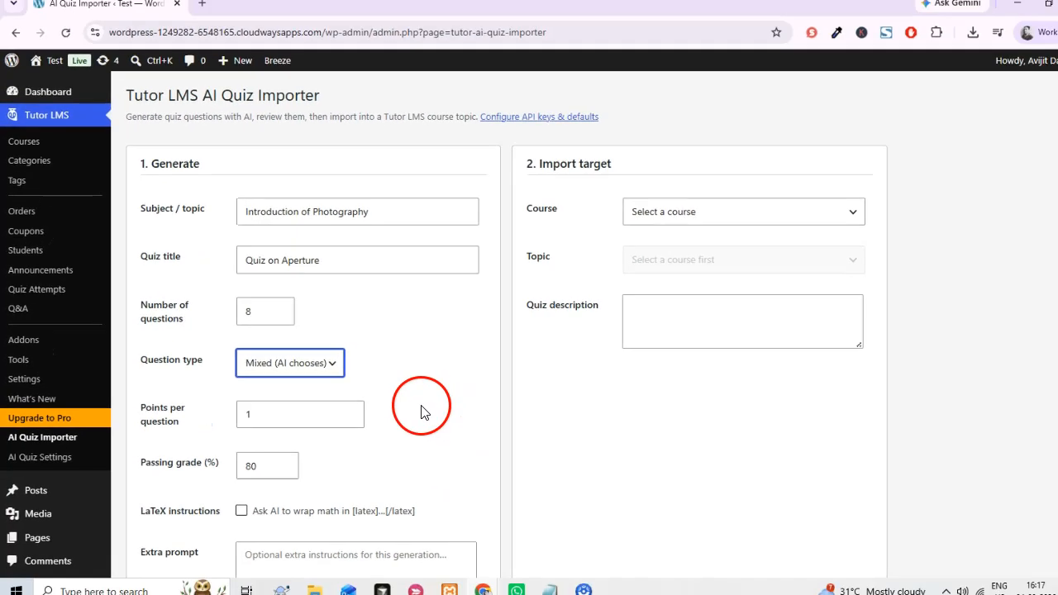
pyautogui.click(252, 416)
pyautogui.click(473, 481)
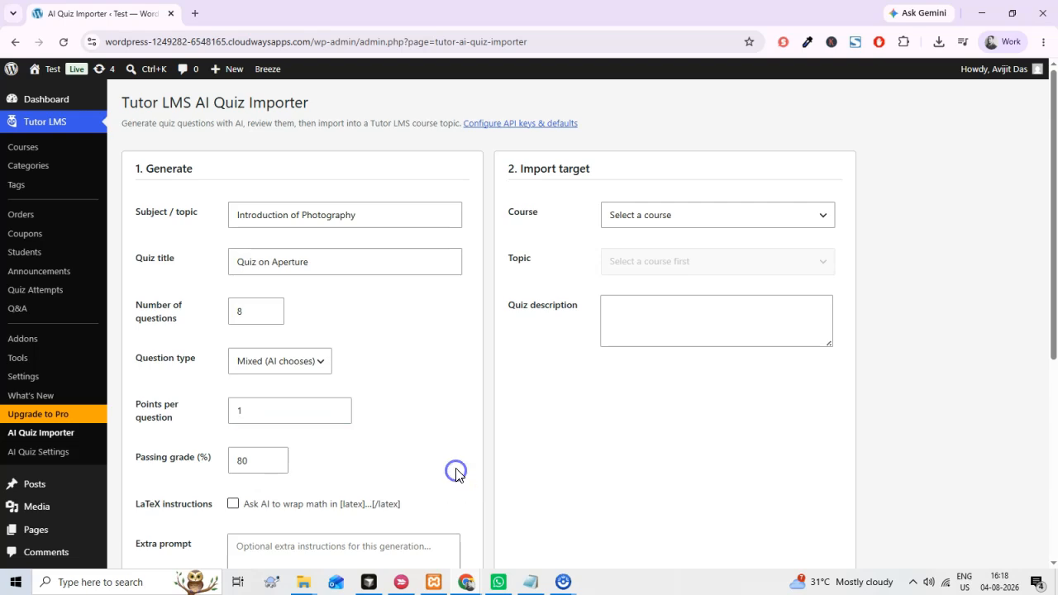
pyautogui.scroll(-2, 472, 482)
pyautogui.click(471, 466)
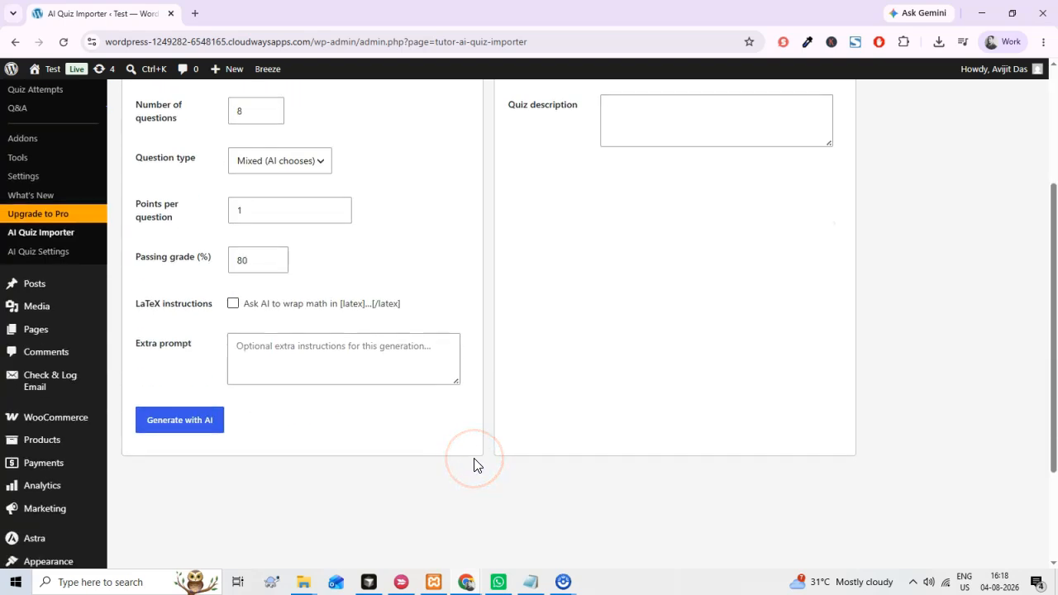
# Set the import target to the Data Science Foundations course and its Python for Data Analysis topic.
pyautogui.scroll(3, 704, 290)
pyautogui.click(713, 217)
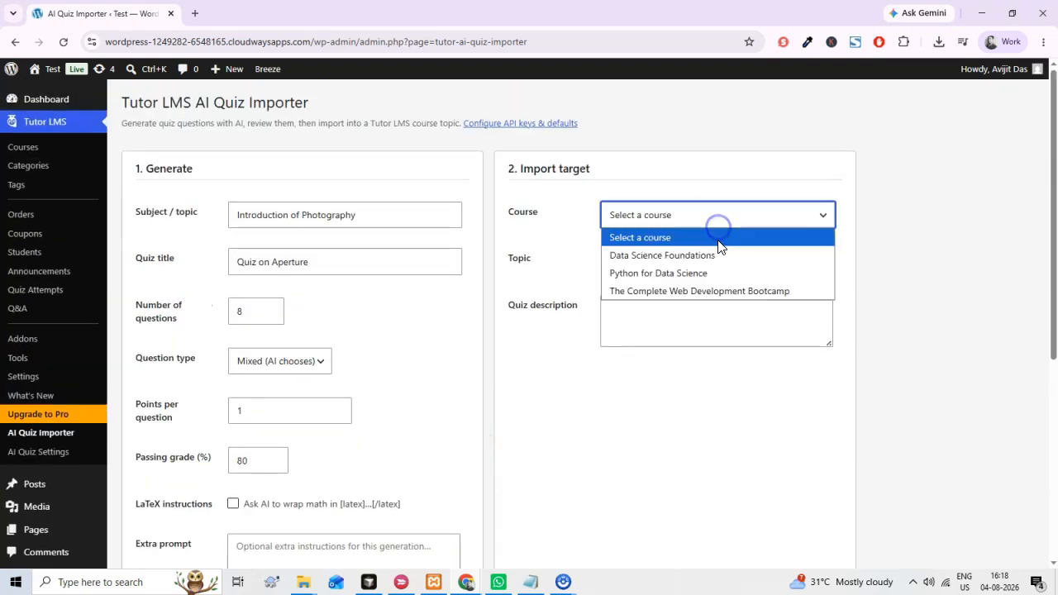
pyautogui.click(716, 255)
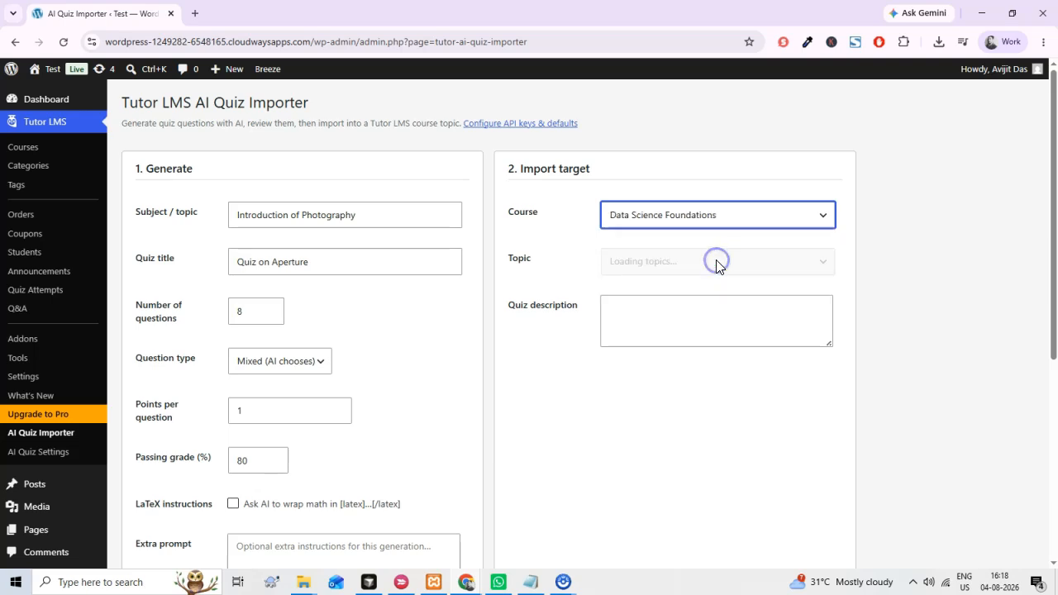
pyautogui.click(717, 266)
pyautogui.click(709, 301)
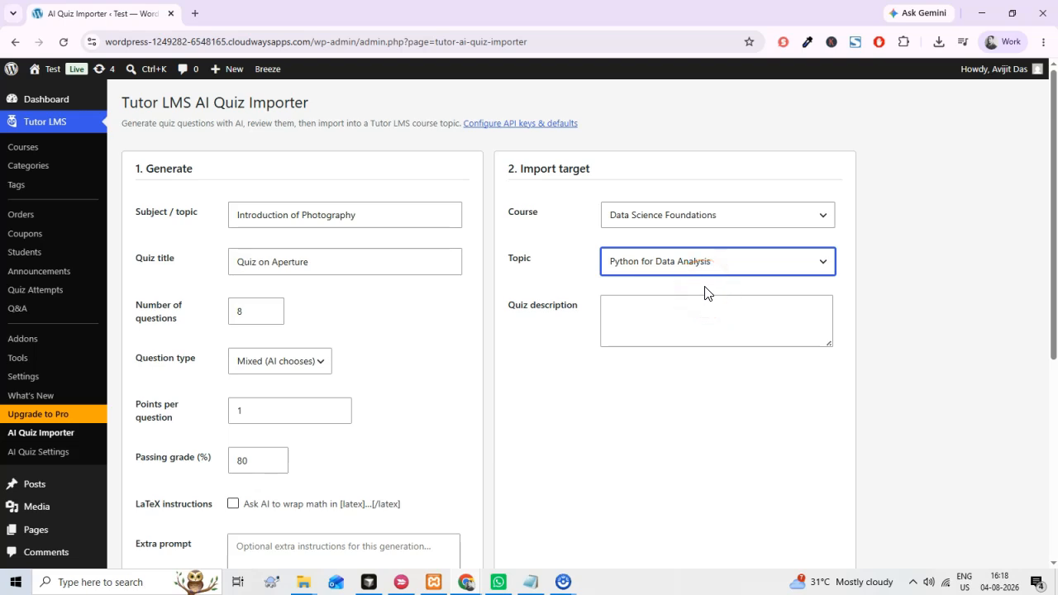
# Set the import target to The Complete Web Development Bootcamp course and Topic 1: HTML & CSS Basics.
pyautogui.click(685, 214)
pyautogui.click(691, 291)
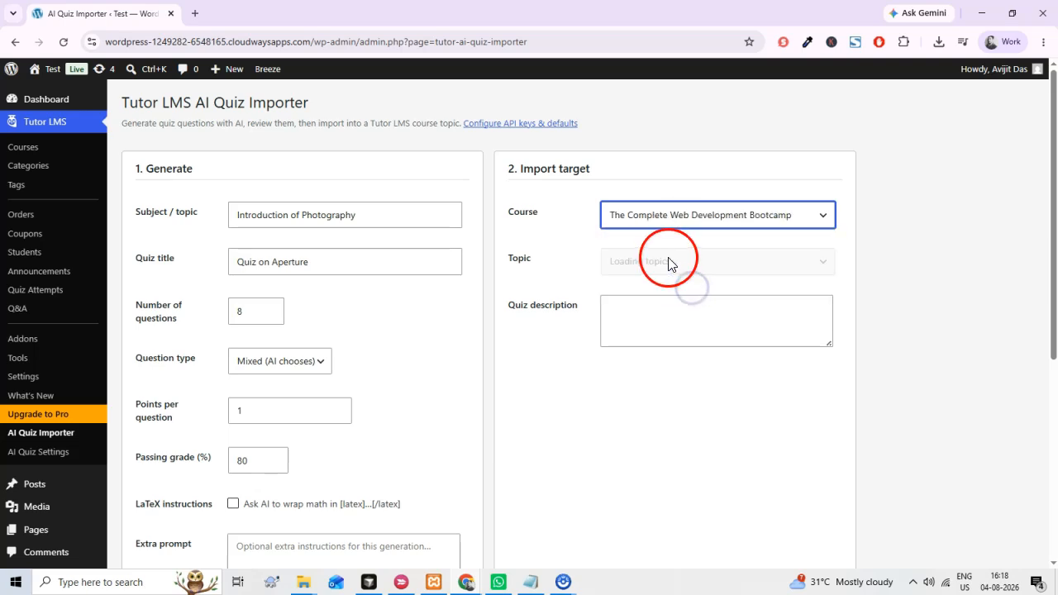
pyautogui.click(720, 259)
pyautogui.click(708, 302)
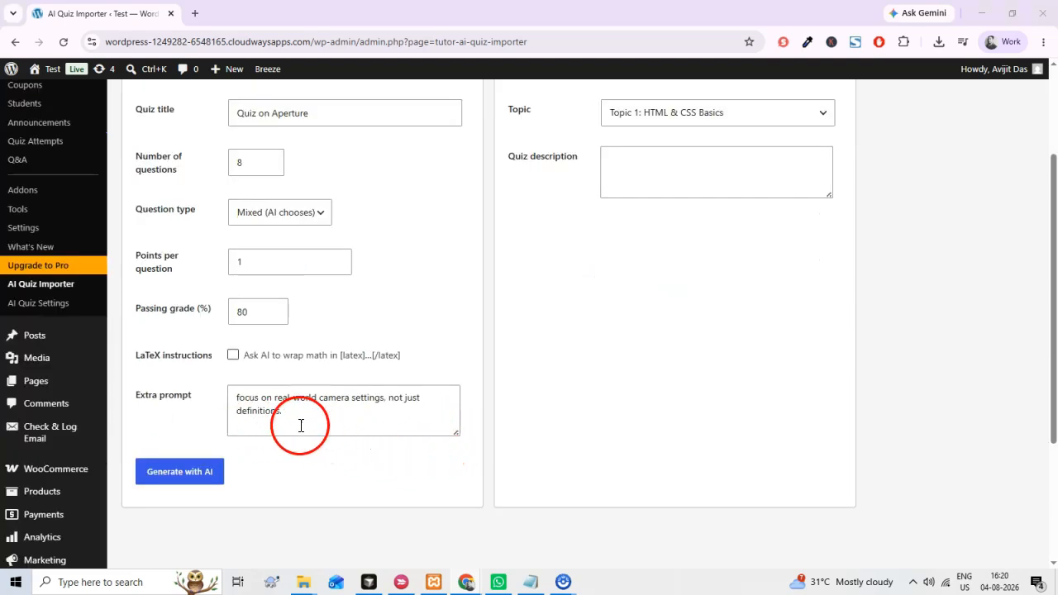
# Generate the quiz with AI using the extra prompt "focus on real-world camera settings, not just definitions.".
pyautogui.moveTo(300, 407); pyautogui.dragTo(234, 400)
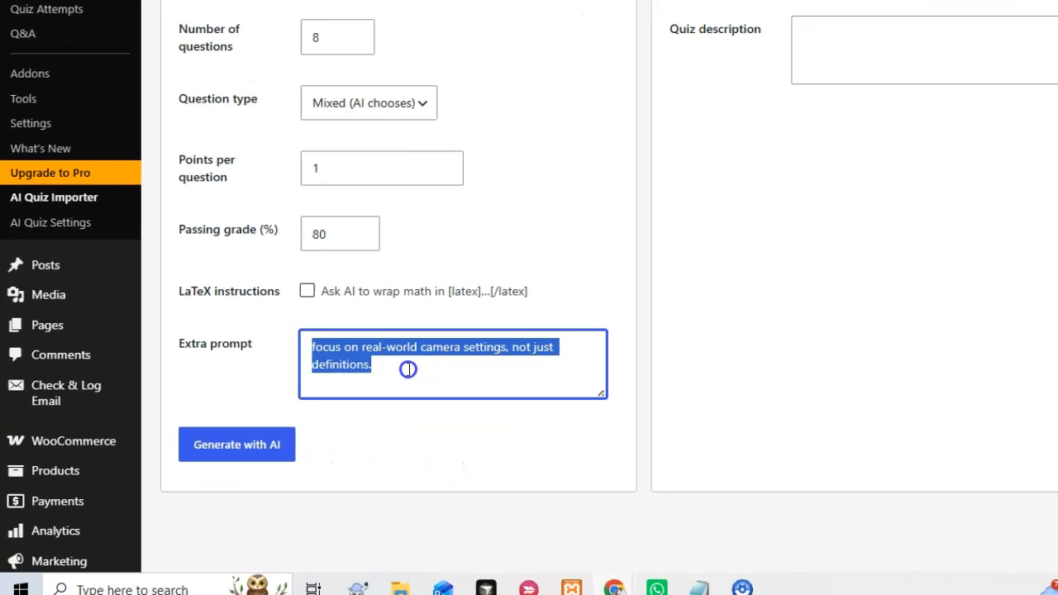
pyautogui.click(297, 416)
pyautogui.moveTo(363, 268); pyautogui.dragTo(236, 278)
pyautogui.click(314, 291)
pyautogui.moveTo(524, 298); pyautogui.dragTo(427, 270)
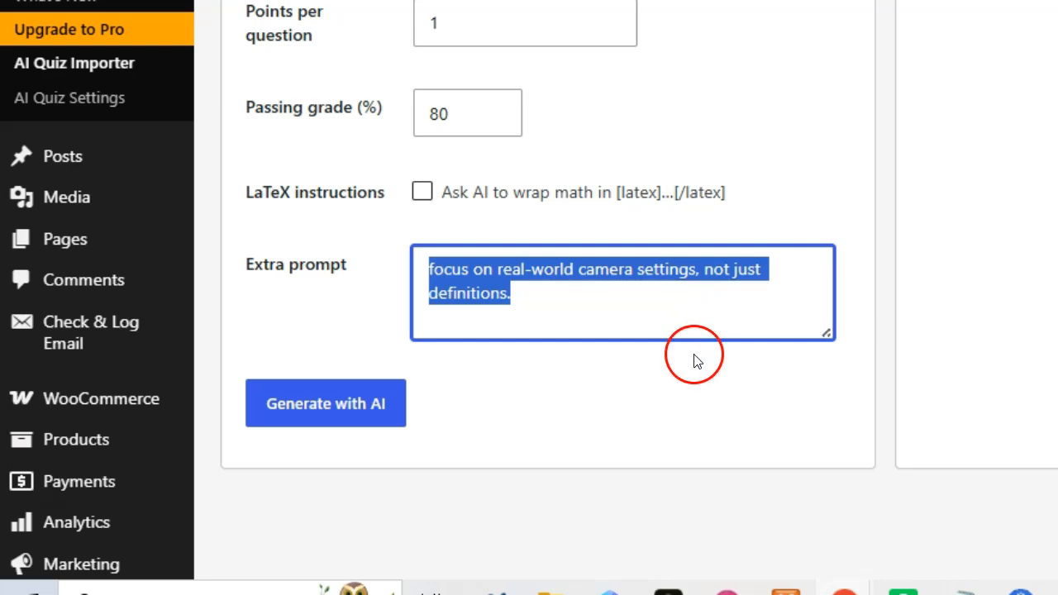
pyautogui.click(671, 384)
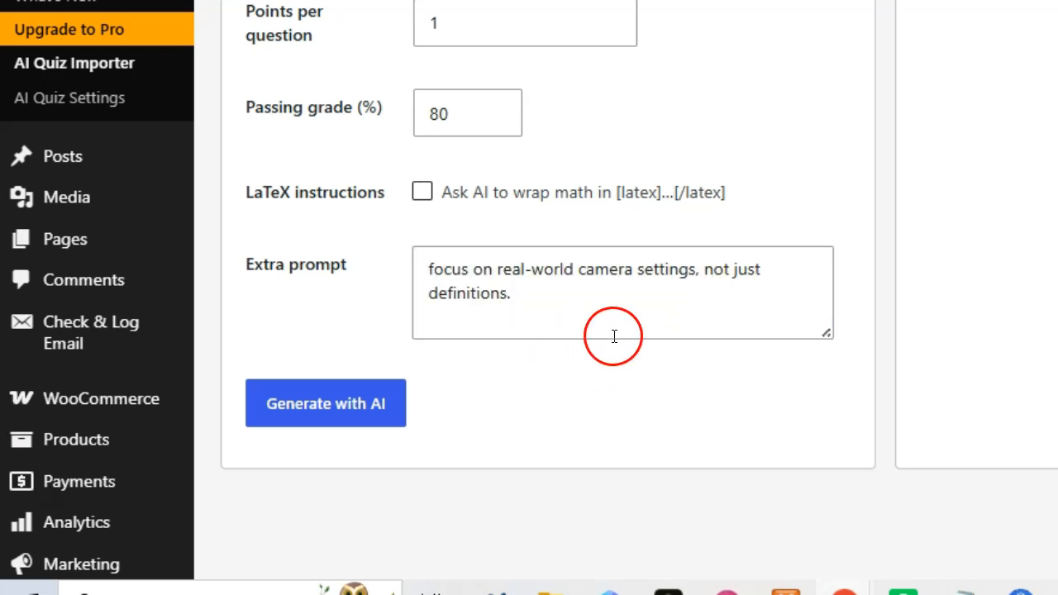
pyautogui.click(368, 413)
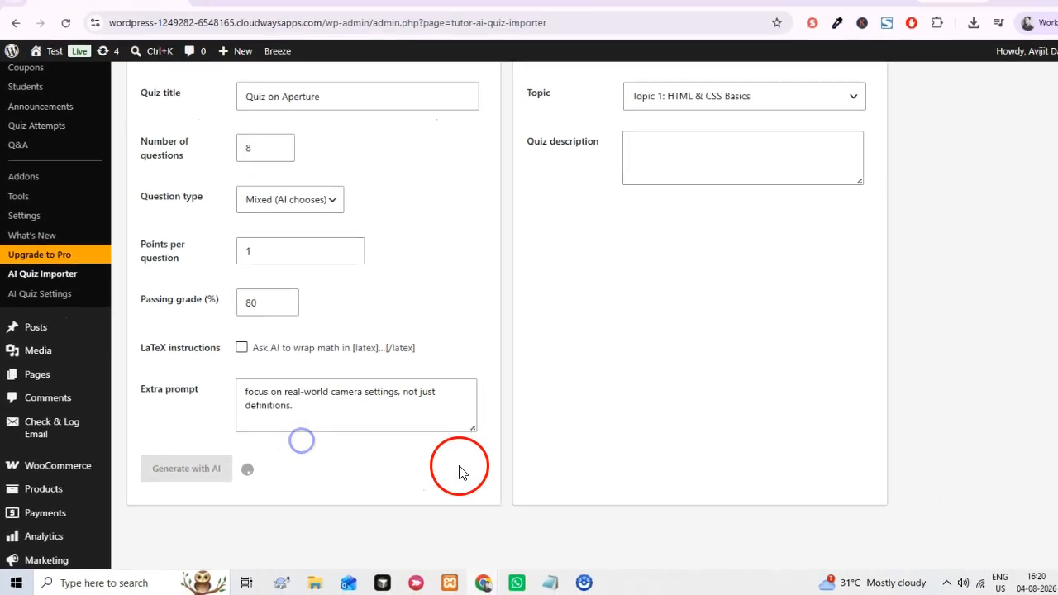
# Examine the generated questions with their types, answer options, correct answers and explanations in the Review & edit section.
pyautogui.scroll(1, 463, 473)
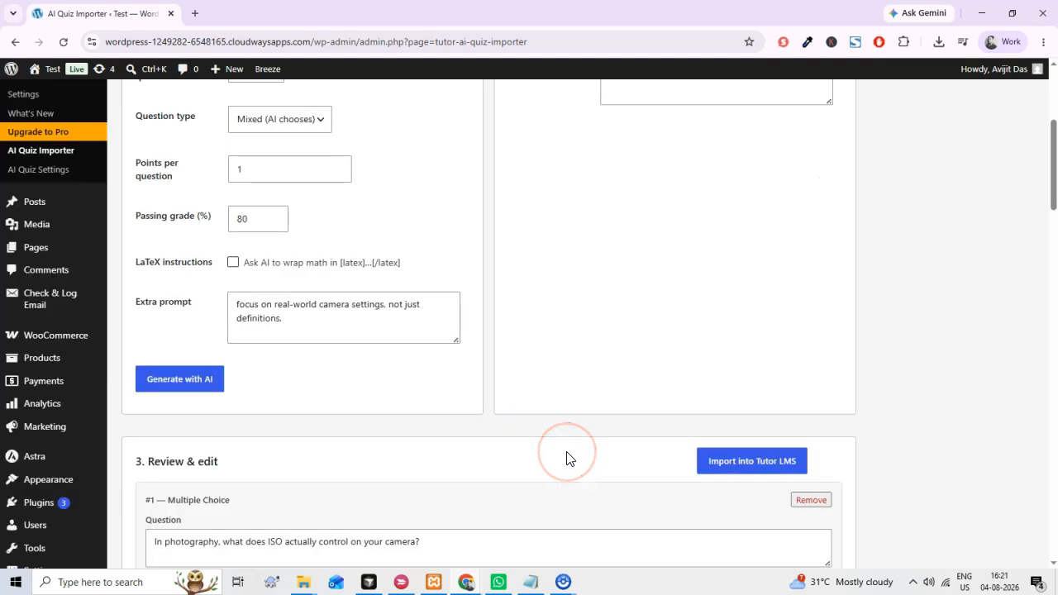
pyautogui.scroll(-3, 543, 402)
pyautogui.scroll(-2, 598, 386)
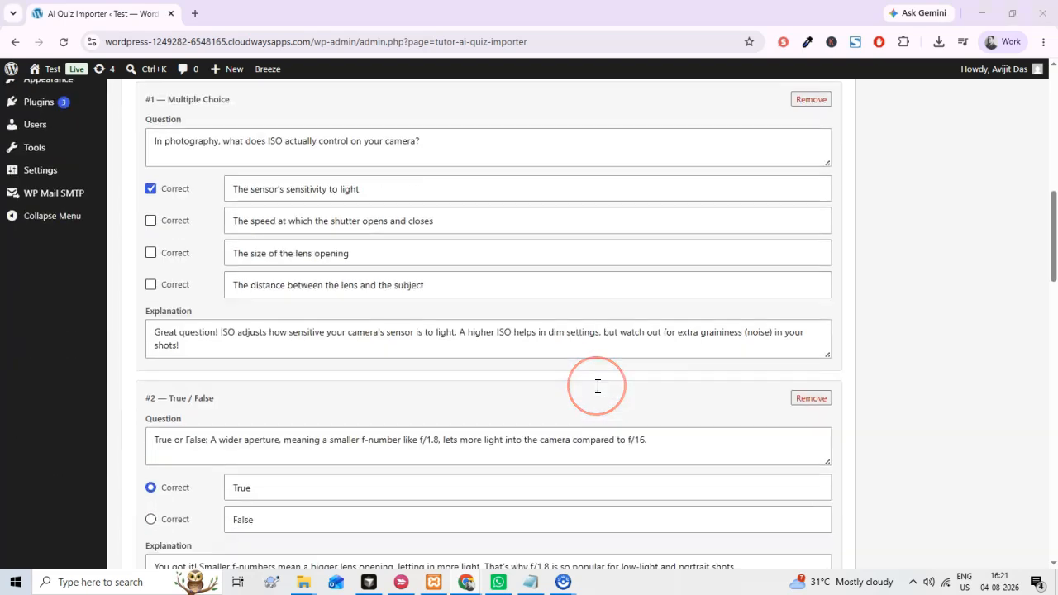
pyautogui.scroll(1, 598, 385)
pyautogui.click(589, 403)
pyautogui.scroll(-2, 559, 390)
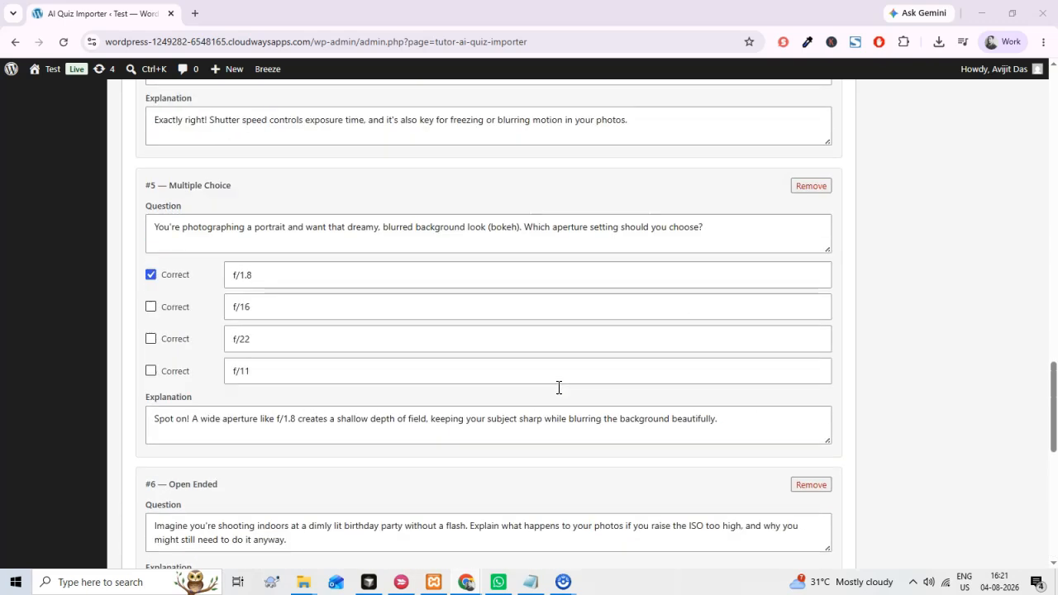
pyautogui.scroll(12, 559, 388)
pyautogui.scroll(-2, 600, 424)
pyautogui.scroll(2, 600, 424)
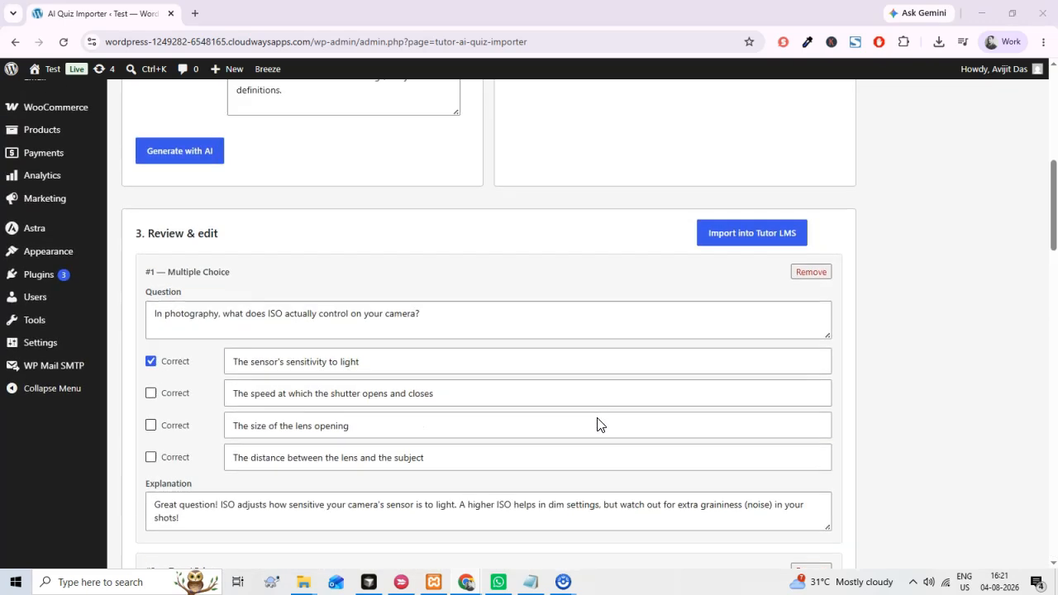
pyautogui.scroll(-2, 600, 424)
pyautogui.scroll(-2, 601, 424)
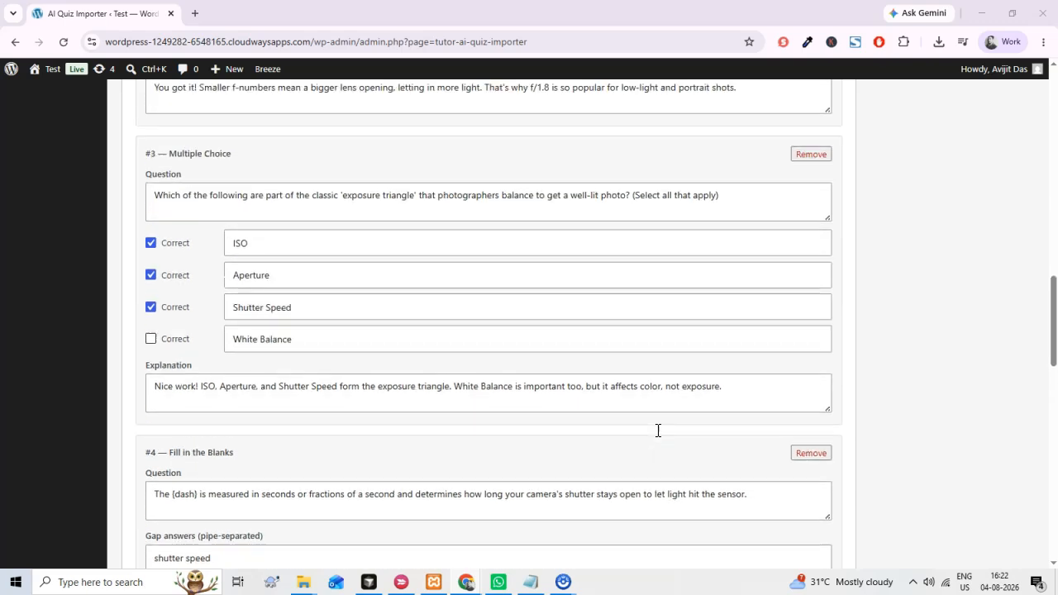
pyautogui.scroll(6, 658, 431)
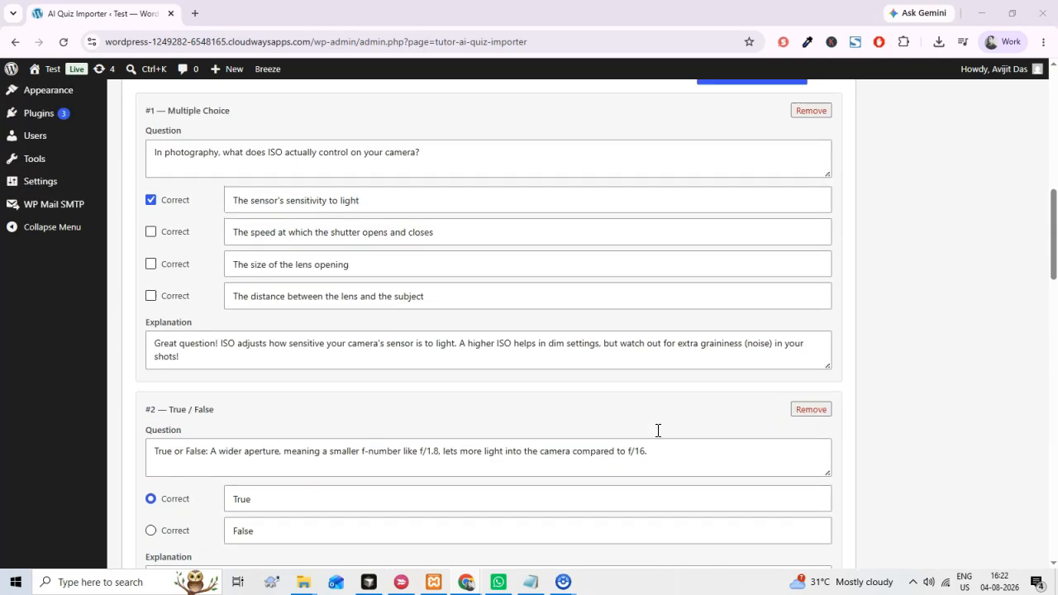
pyautogui.scroll(3, 658, 431)
pyautogui.click(695, 431)
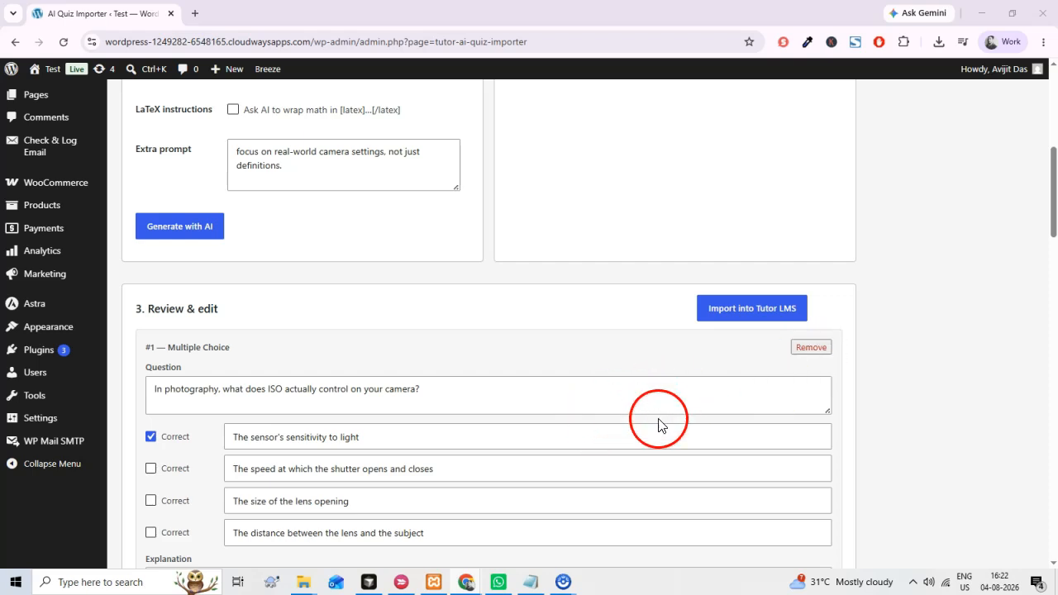
pyautogui.scroll(-3, 603, 463)
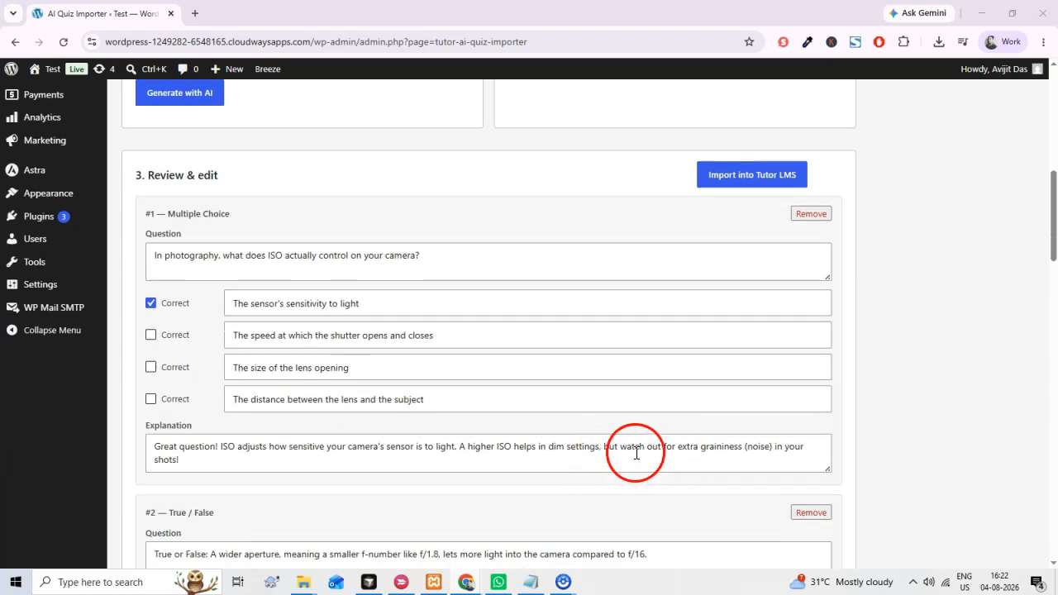
pyautogui.scroll(2, 637, 453)
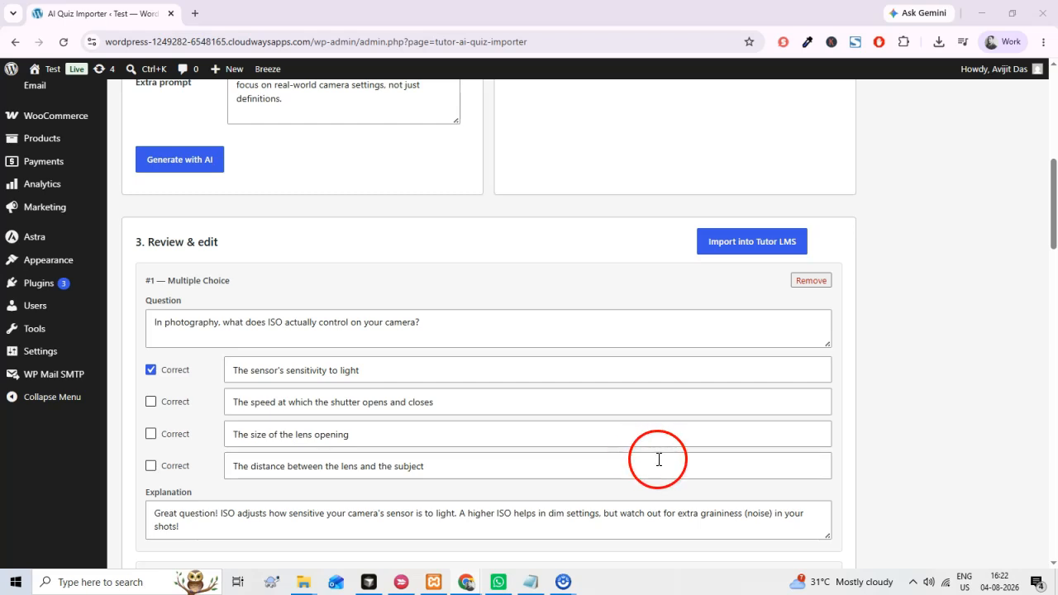
pyautogui.scroll(-3, 653, 463)
pyautogui.scroll(-8, 592, 473)
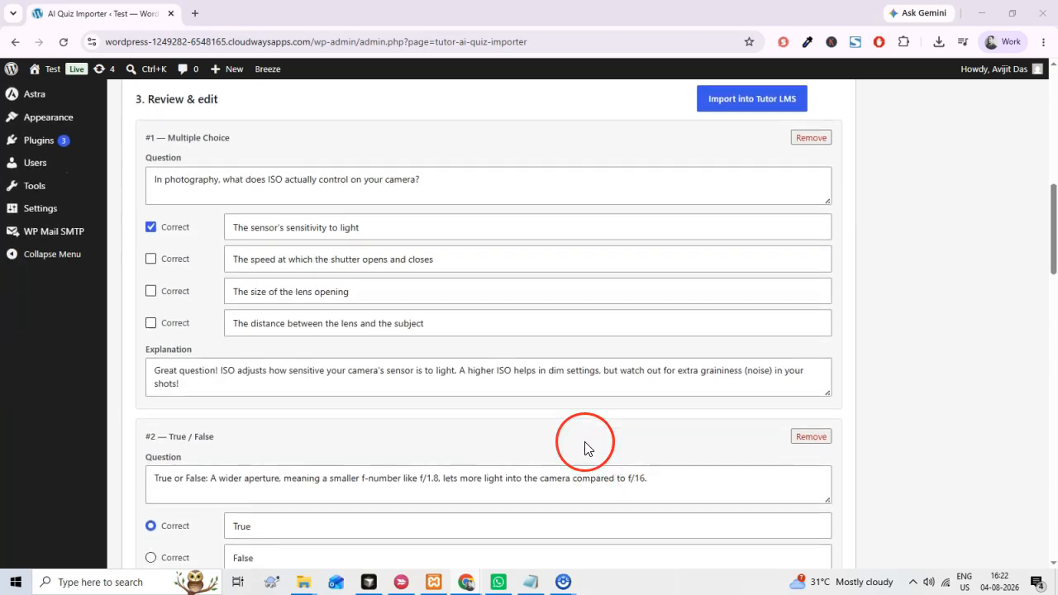
pyautogui.scroll(-3, 577, 398)
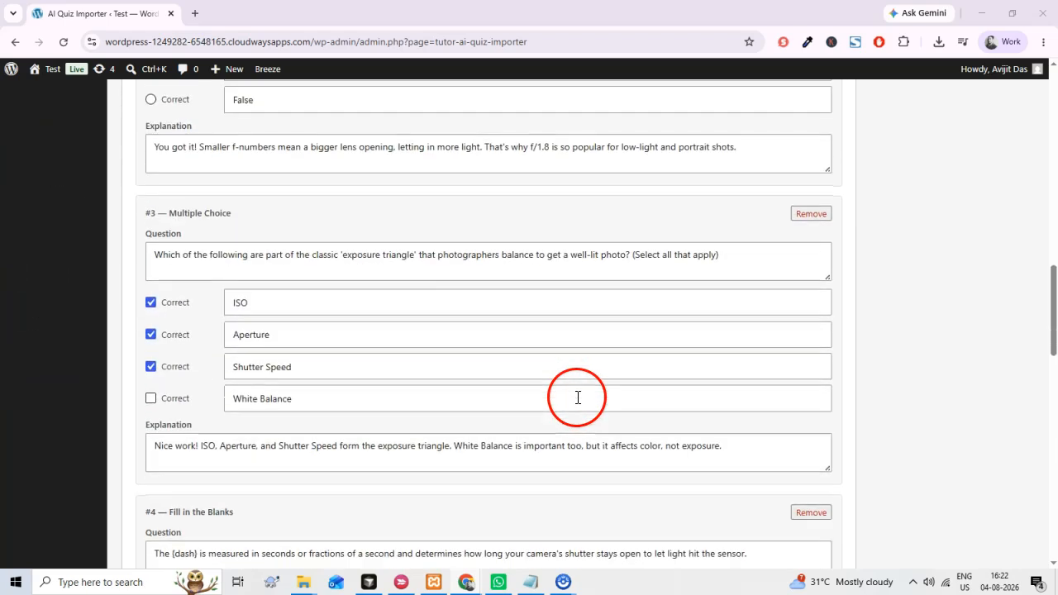
pyautogui.scroll(-5, 604, 406)
pyautogui.scroll(12, 518, 404)
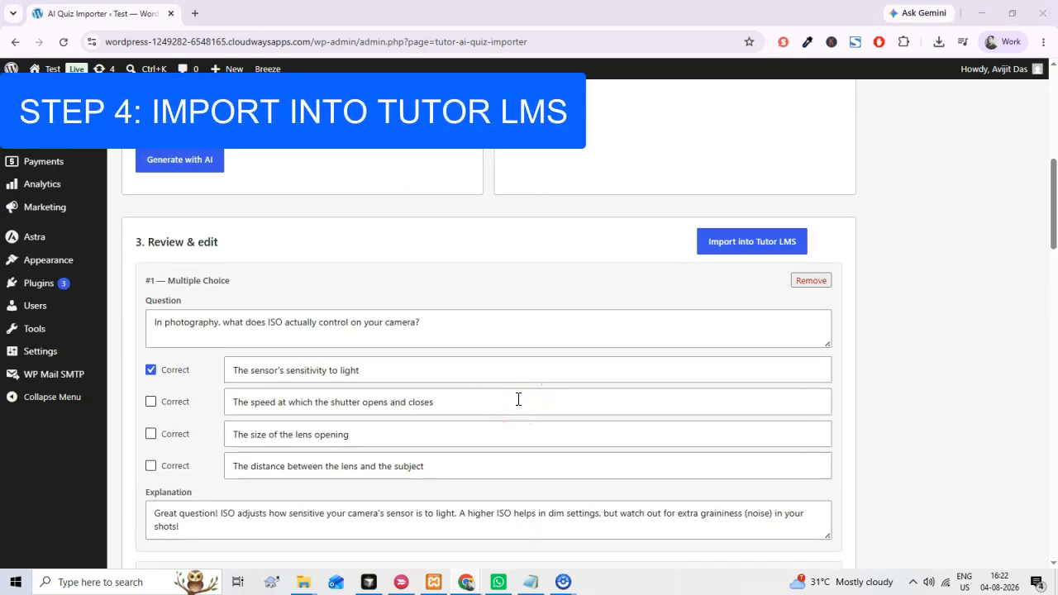
pyautogui.scroll(-5, 658, 403)
pyautogui.scroll(7, 656, 402)
pyautogui.click(675, 391)
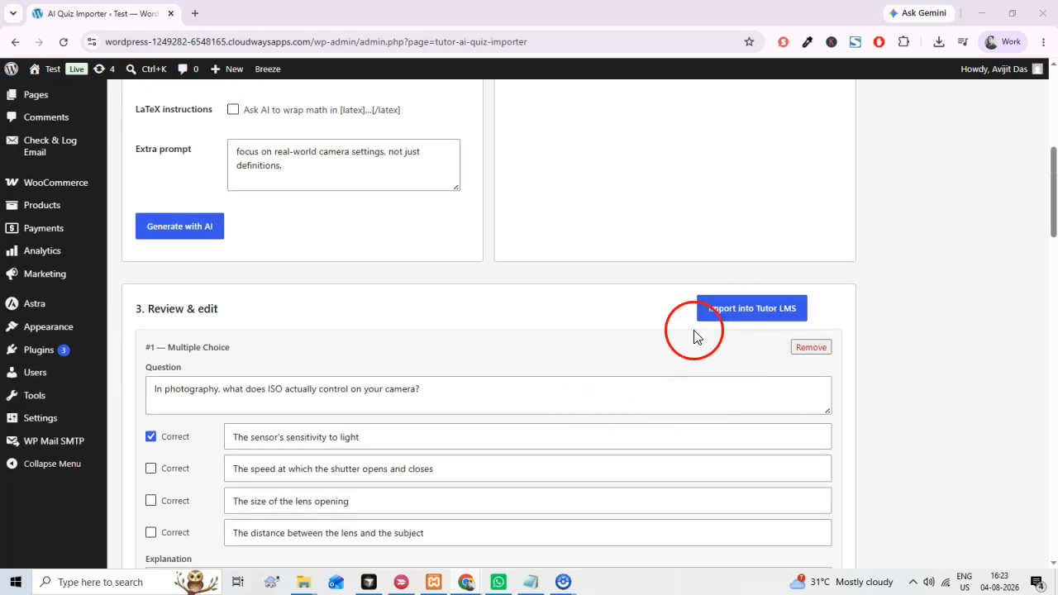
# Import the generated quiz questions into Tutor LMS under the chosen course and topic.
pyautogui.scroll(8, 694, 330)
pyautogui.scroll(-7, 678, 451)
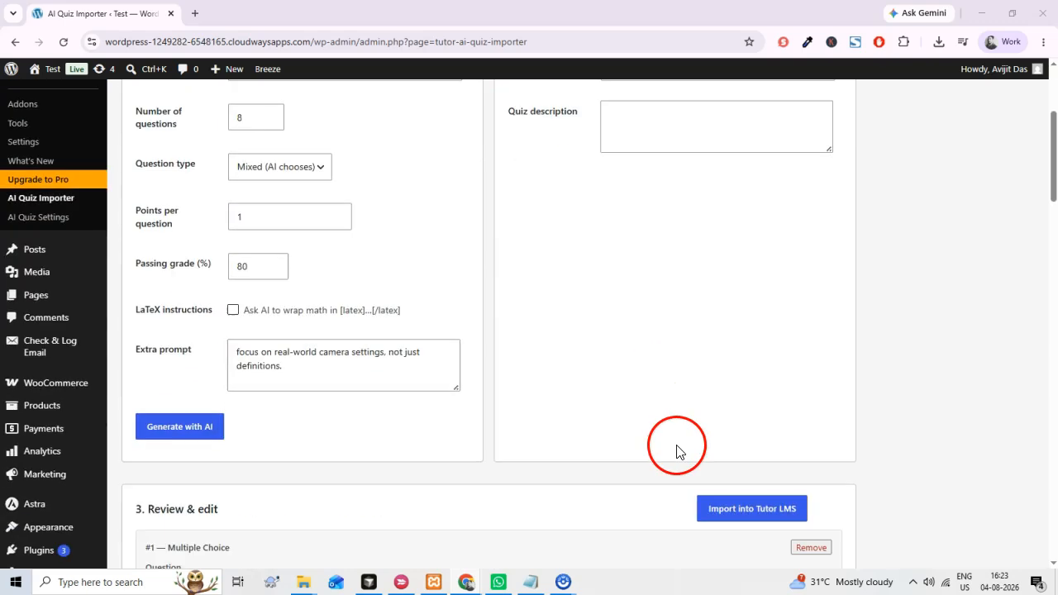
pyautogui.click(765, 379)
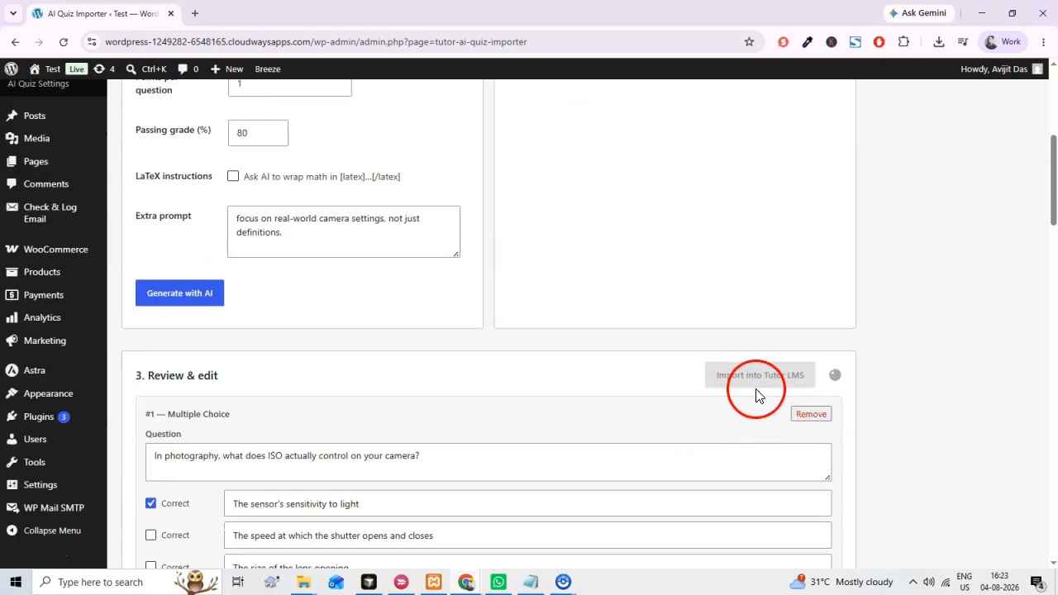
# Open the course builder's Curriculum stage and open Quiz on Aperture under Topic 1: HTML & CSS Basics for editing.
pyautogui.scroll(2, 700, 421)
pyautogui.scroll(3, 699, 421)
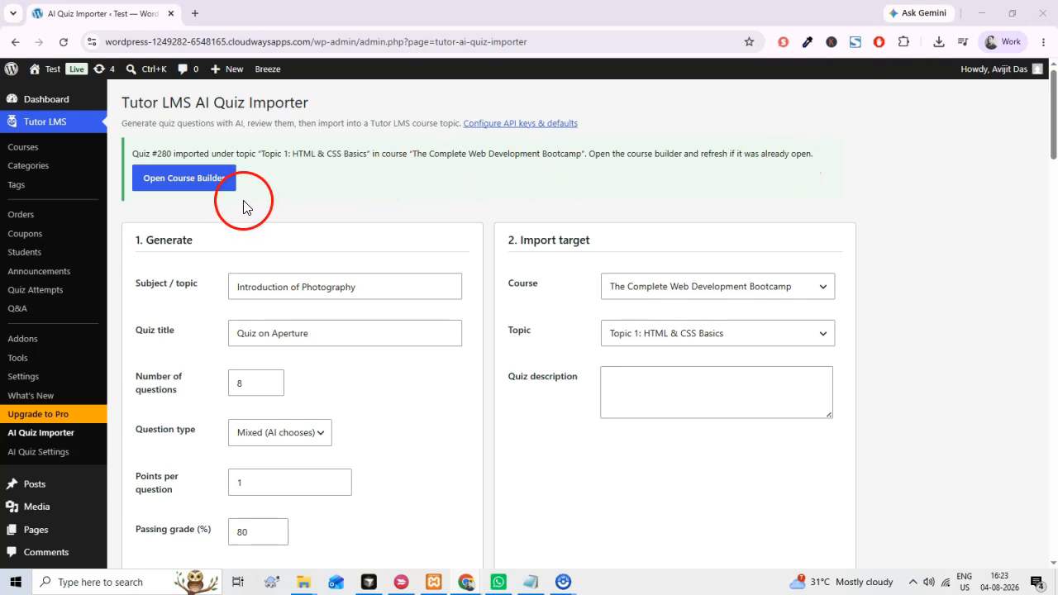
pyautogui.click(191, 191)
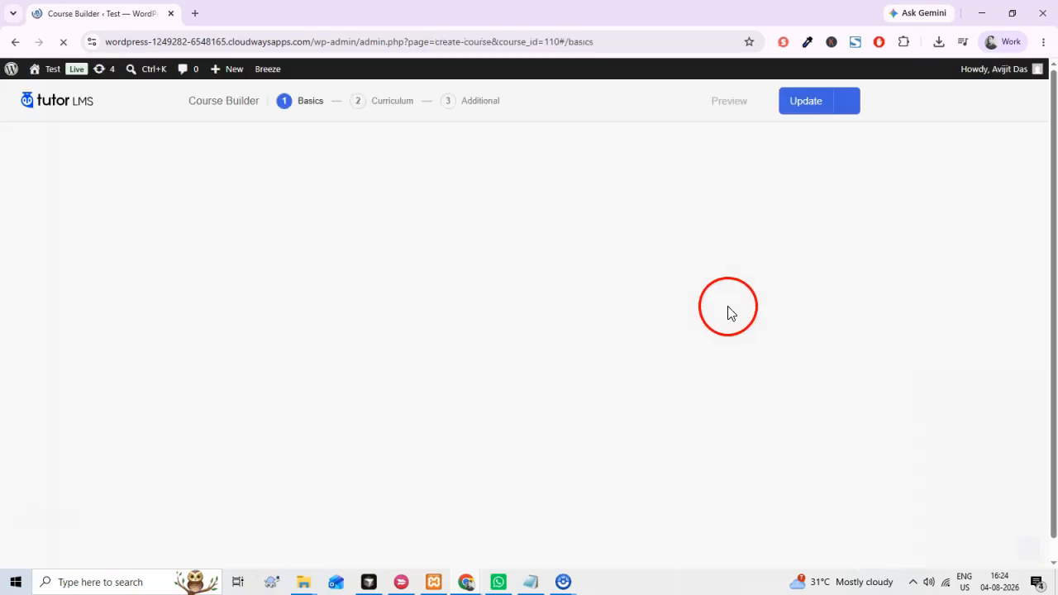
pyautogui.click(395, 103)
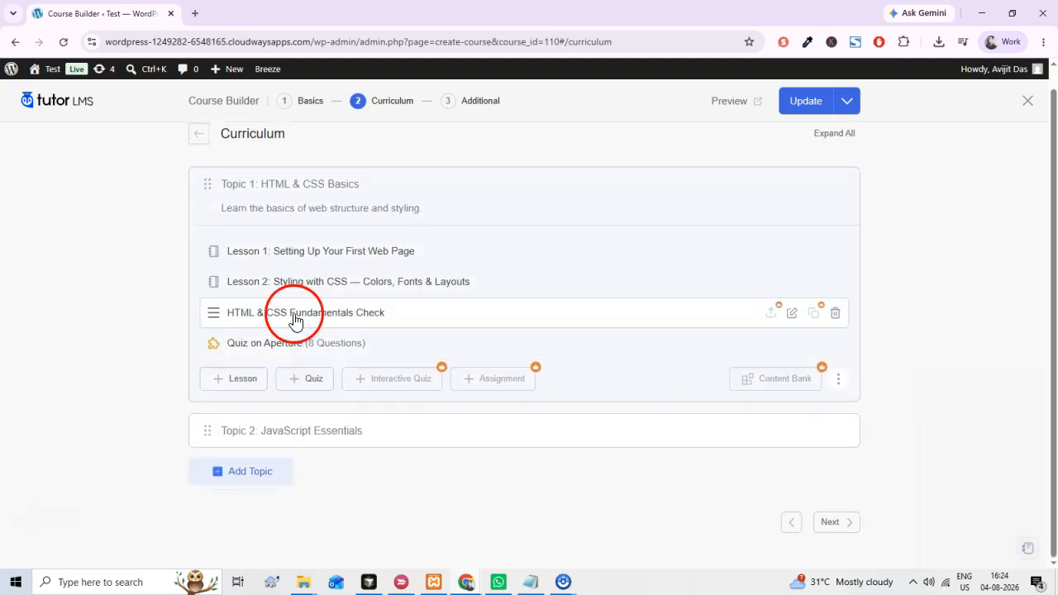
pyautogui.click(310, 353)
pyautogui.click(792, 343)
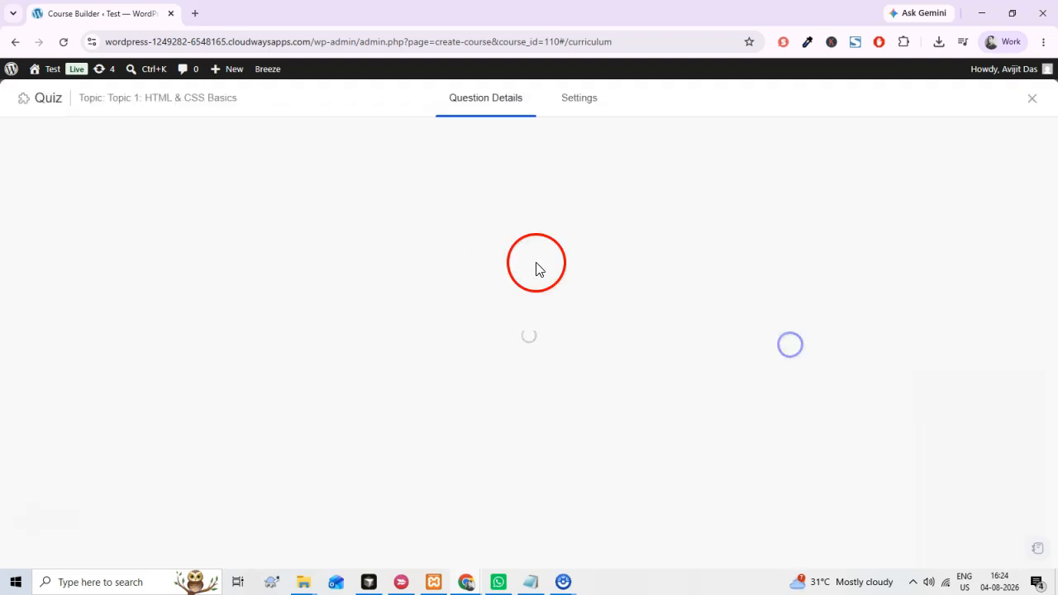
# Go through the imported Quiz on Aperture questions and check each one's type, answer options and marked correct answers.
pyautogui.scroll(-3, 146, 347)
pyautogui.scroll(3, 147, 496)
pyautogui.scroll(-2, 151, 472)
pyautogui.scroll(5, 107, 530)
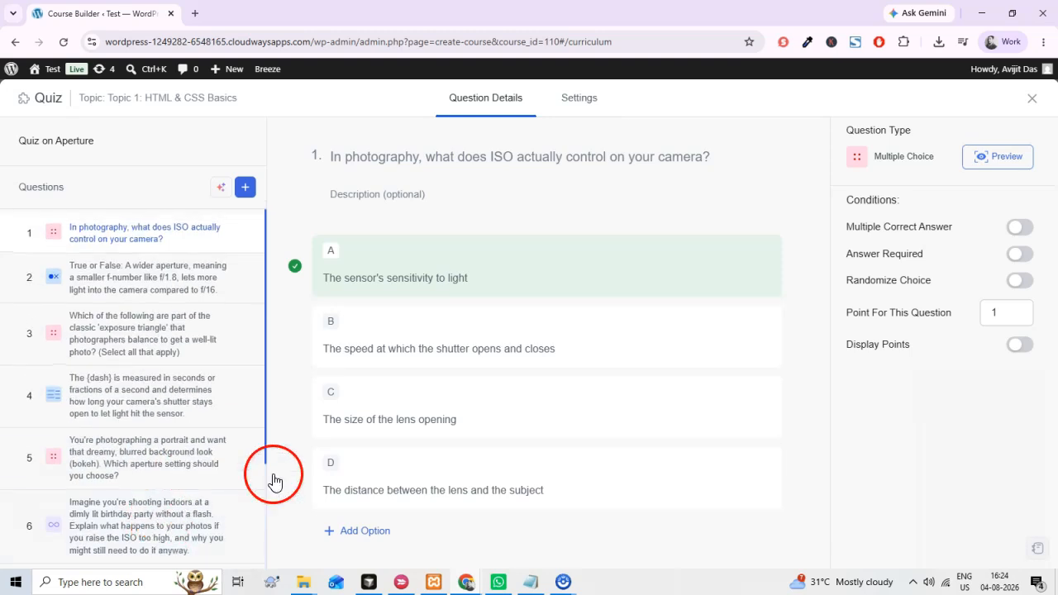
pyautogui.click(145, 290)
pyautogui.click(115, 339)
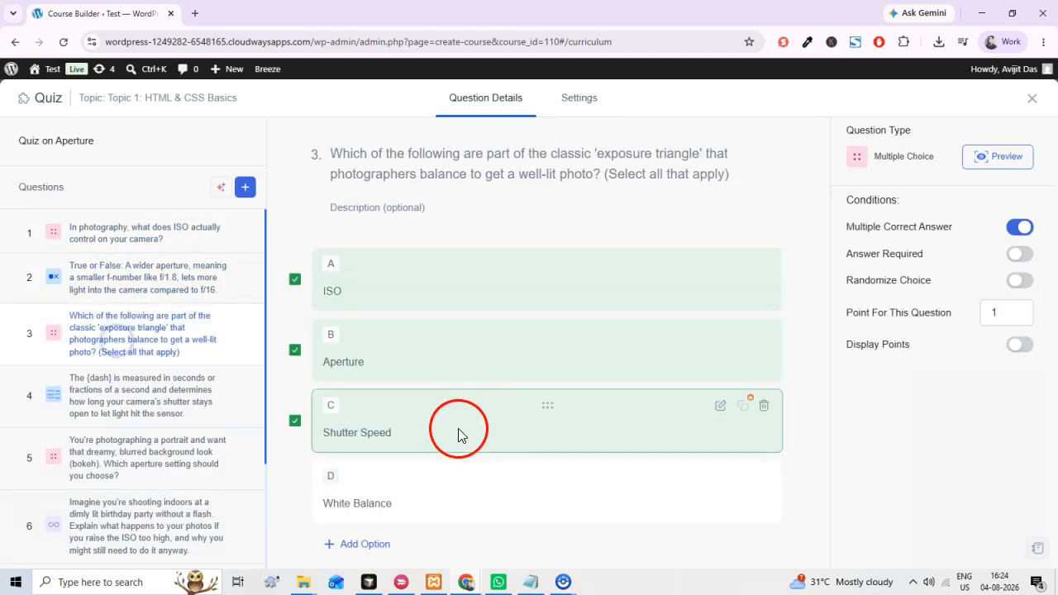
pyautogui.click(180, 407)
pyautogui.click(192, 449)
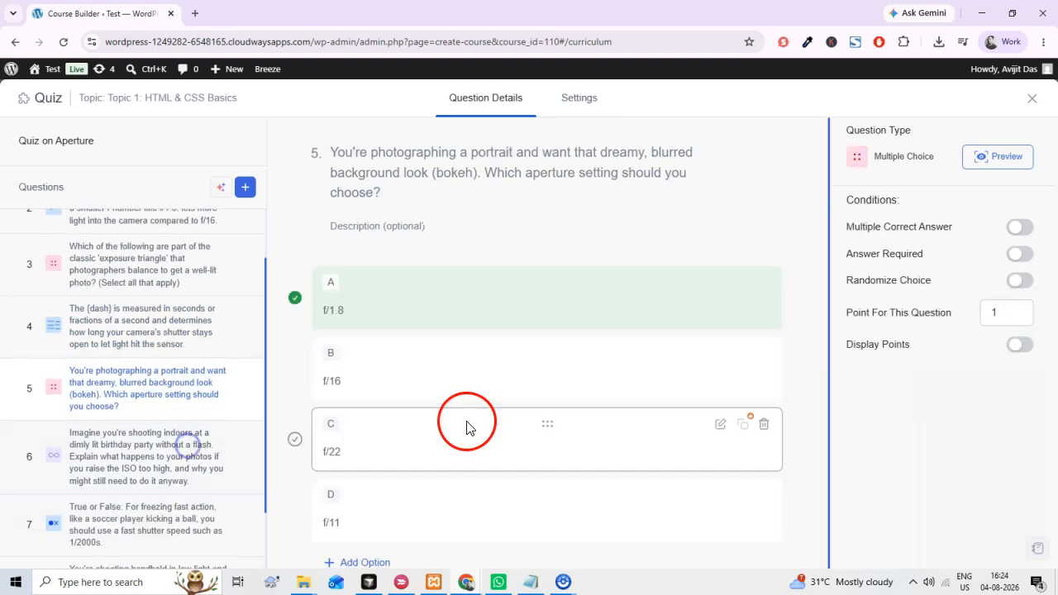
pyautogui.click(164, 526)
pyautogui.click(211, 474)
pyautogui.click(156, 430)
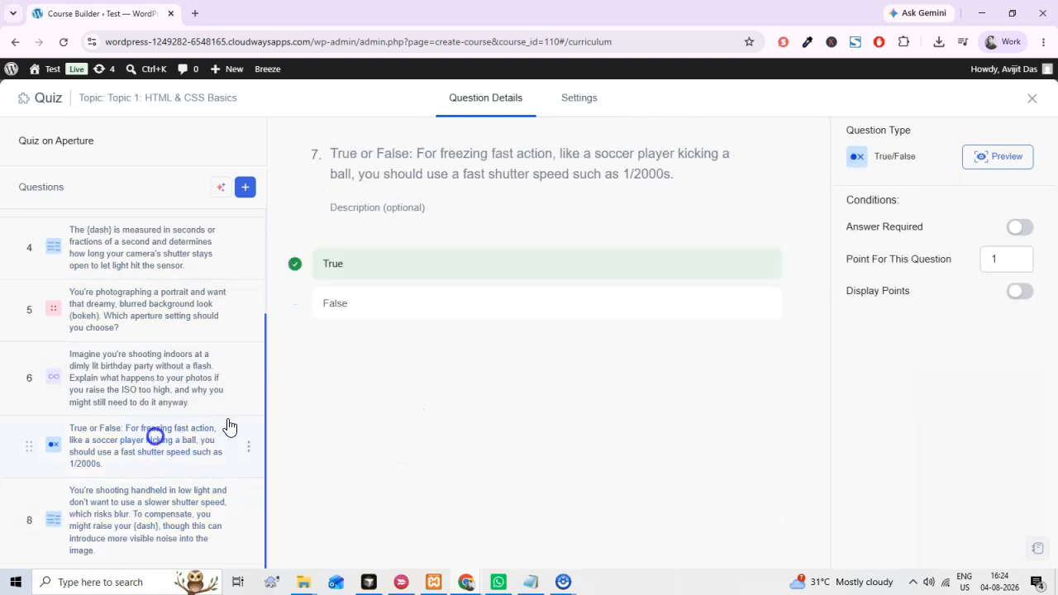
pyautogui.scroll(2, 215, 413)
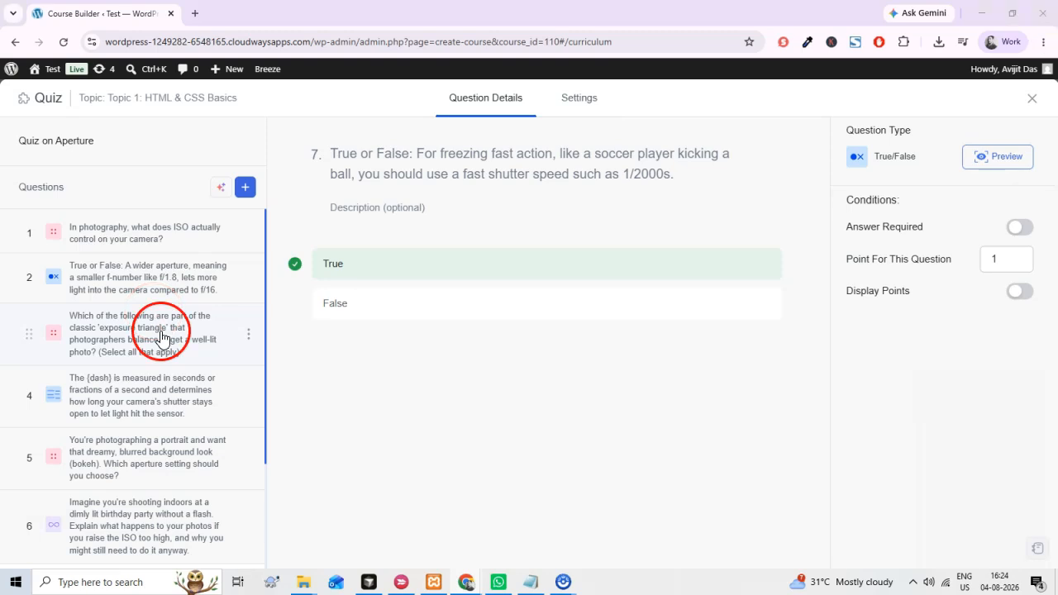
pyautogui.click(142, 243)
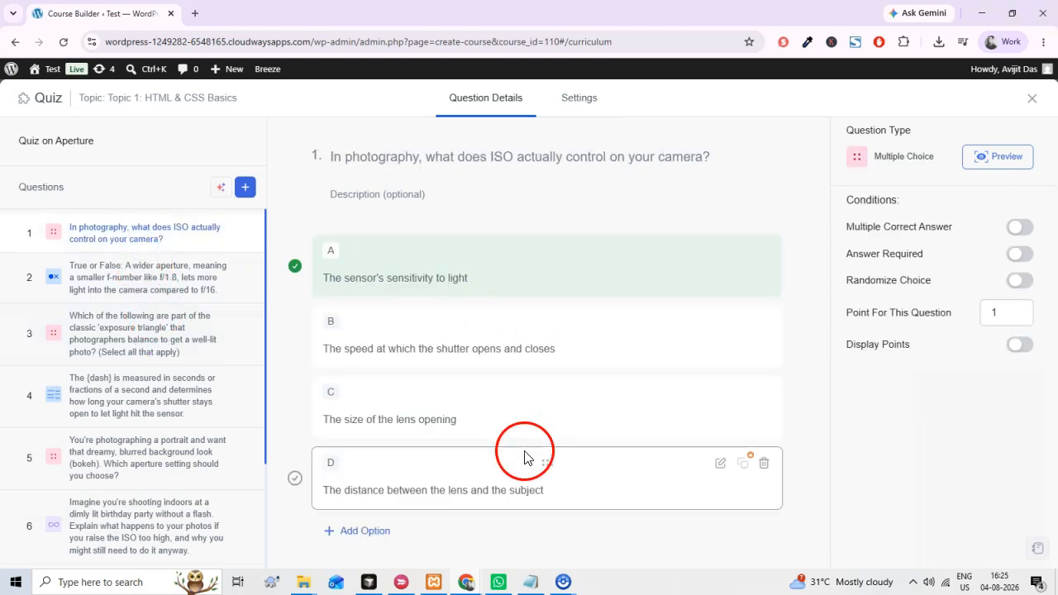
pyautogui.click(156, 359)
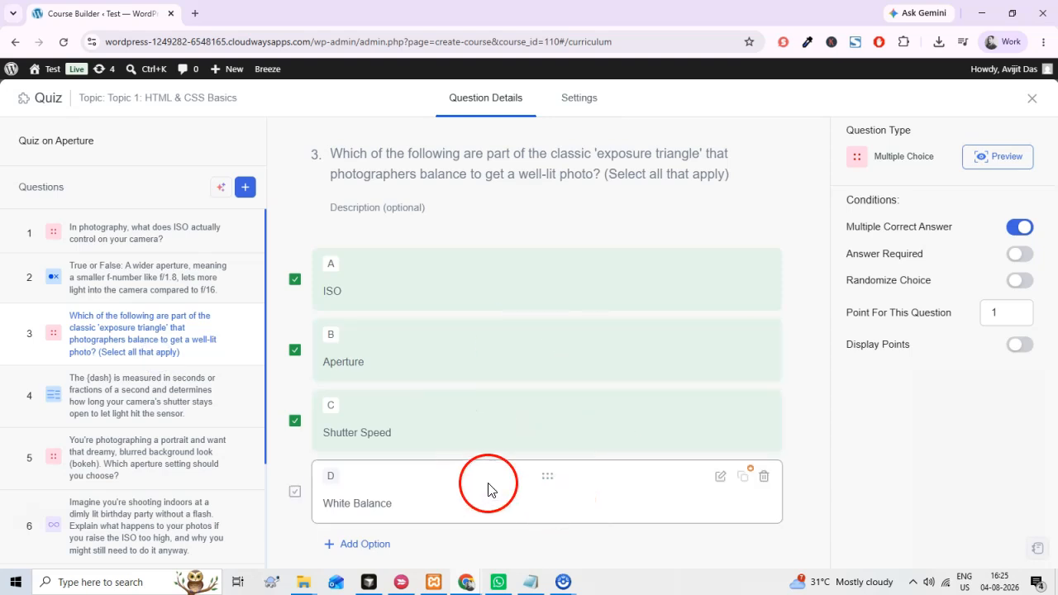